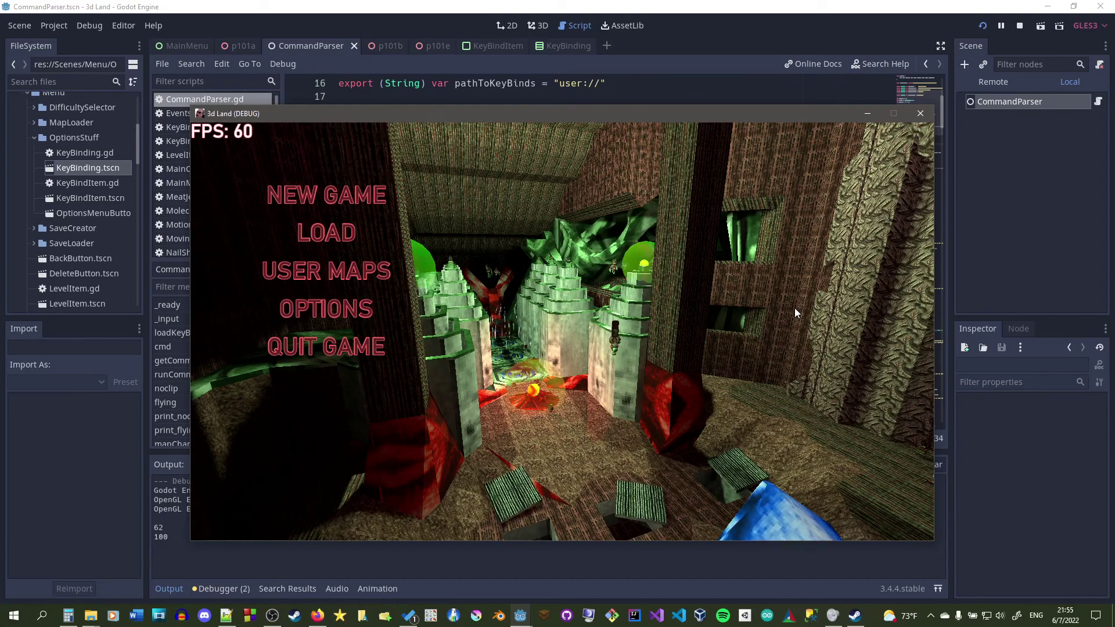
# Step: Start a new game with "fgddgf" as the player name
pyautogui.click(363, 197)
pyautogui.click(549, 337)
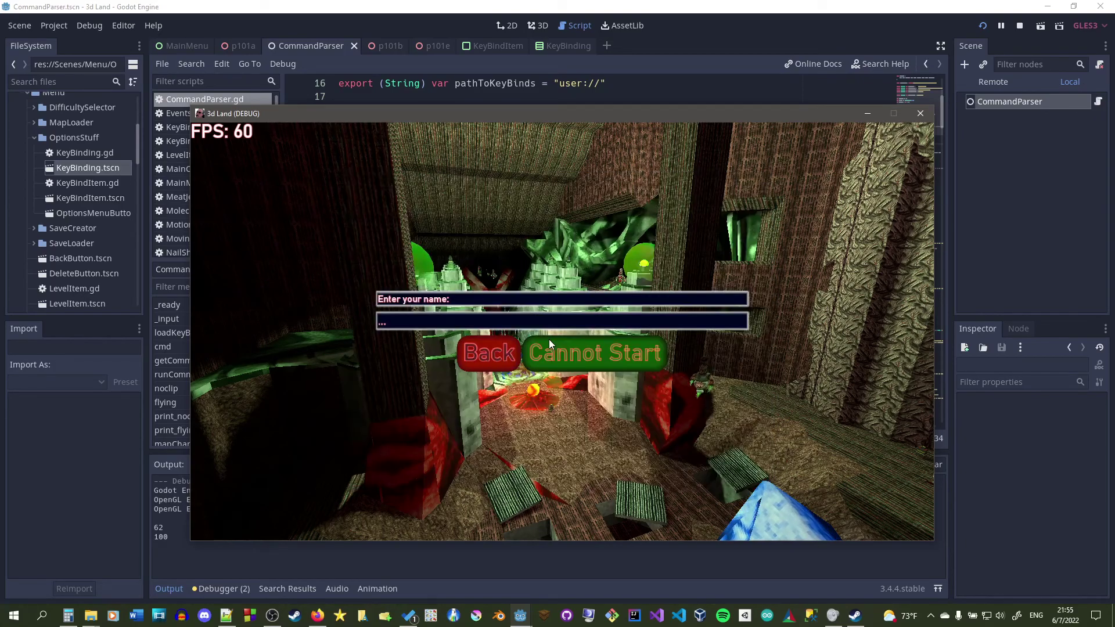
pyautogui.write('fgddgf')
pyautogui.press('Return')
pyautogui.click(570, 343)
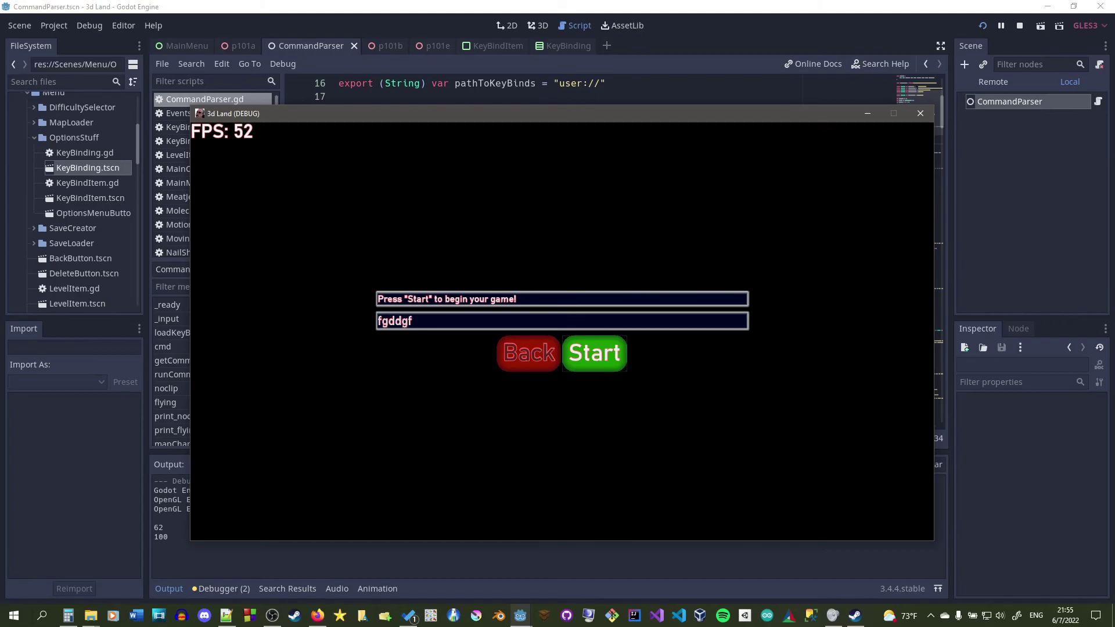
# Step: Spawn a Rockashot with the in-game console command "weapon rockashot" and pick it up
pyautogui.press('w')
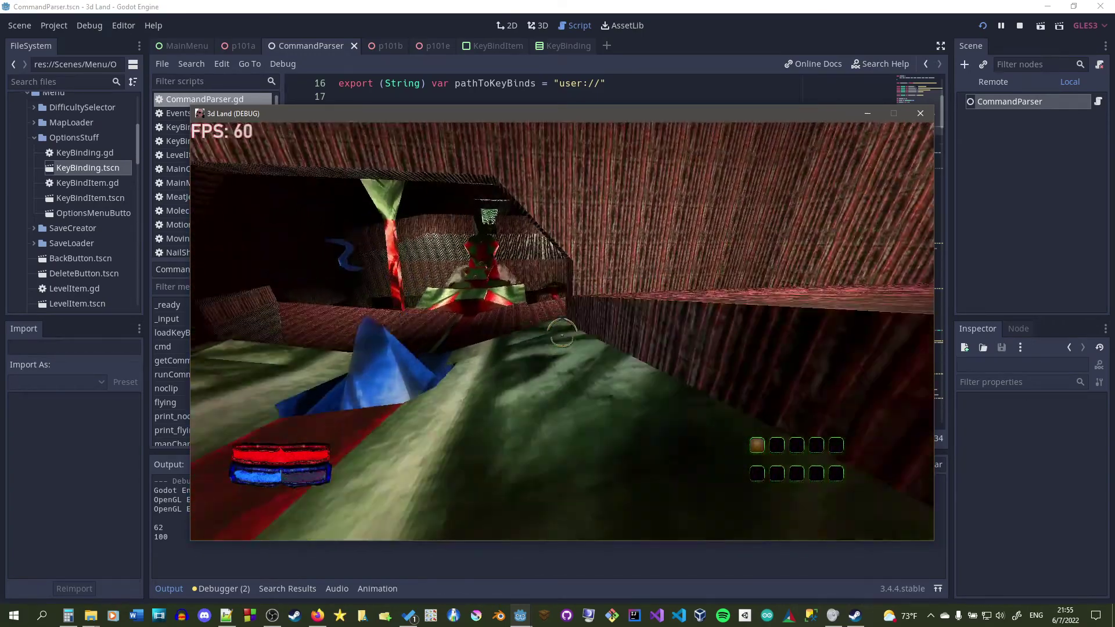
pyautogui.press('`')
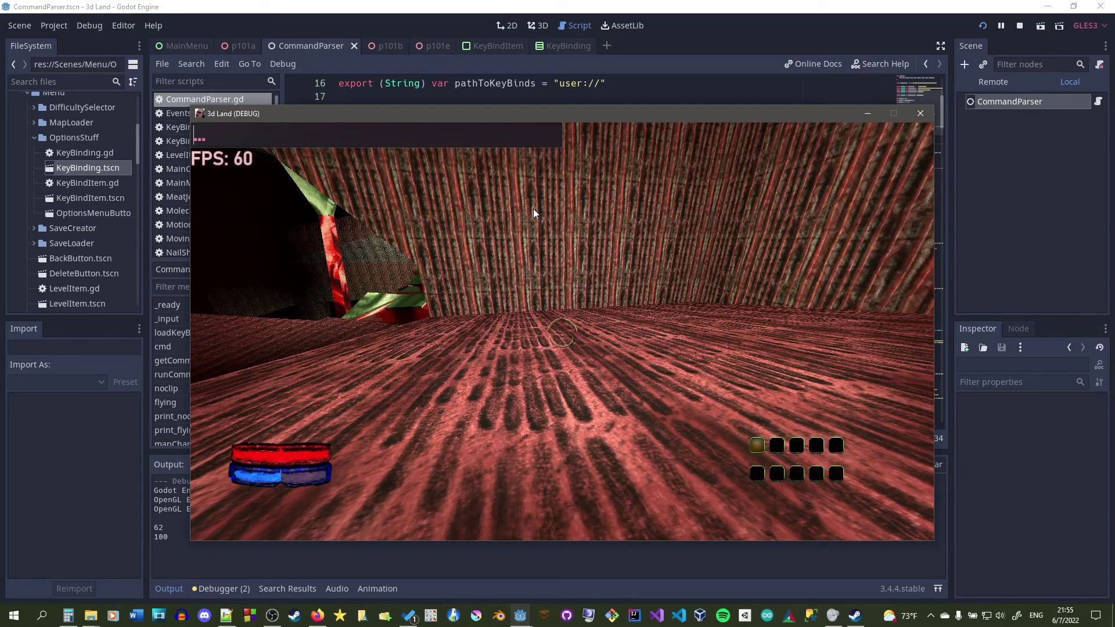
pyautogui.write('weapon rockah')
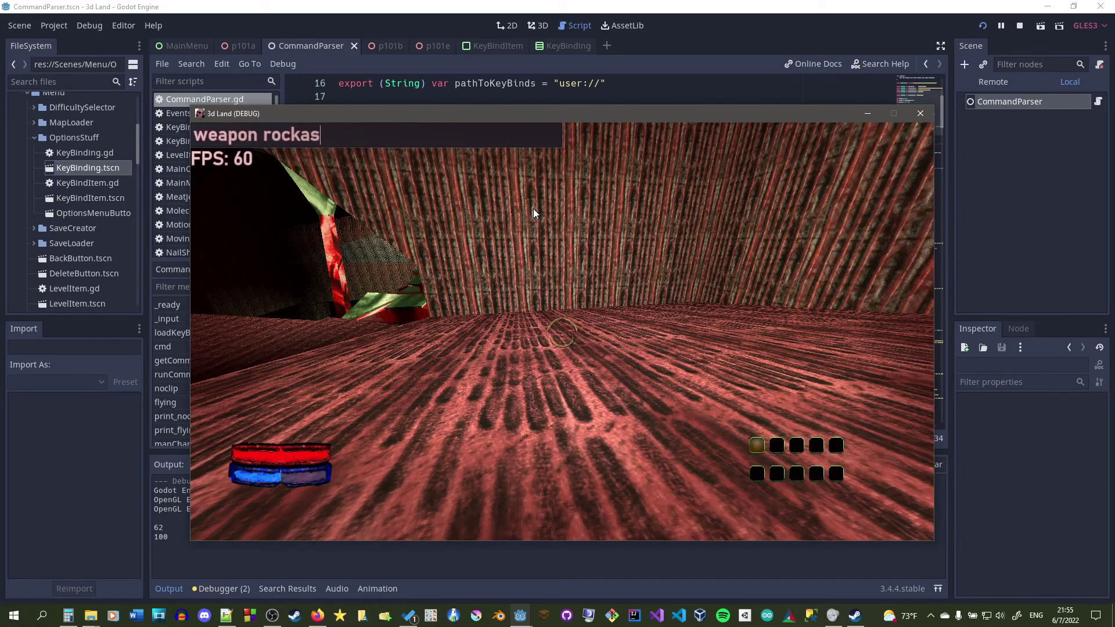
pyautogui.write('hot')
pyautogui.press('Return')
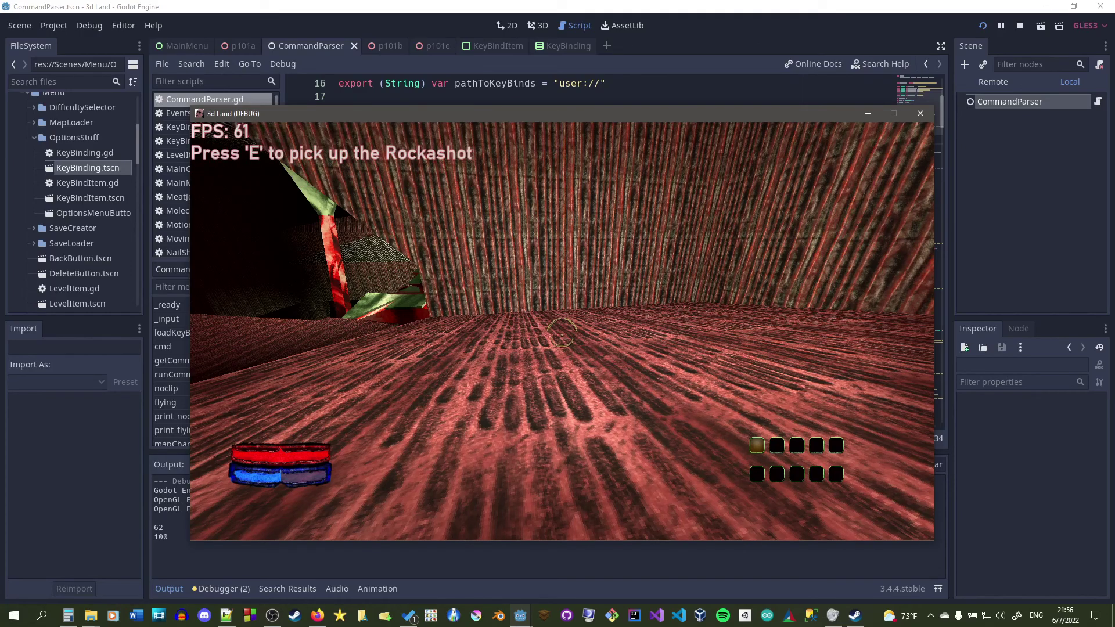
pyautogui.press('s')
pyautogui.press('w')
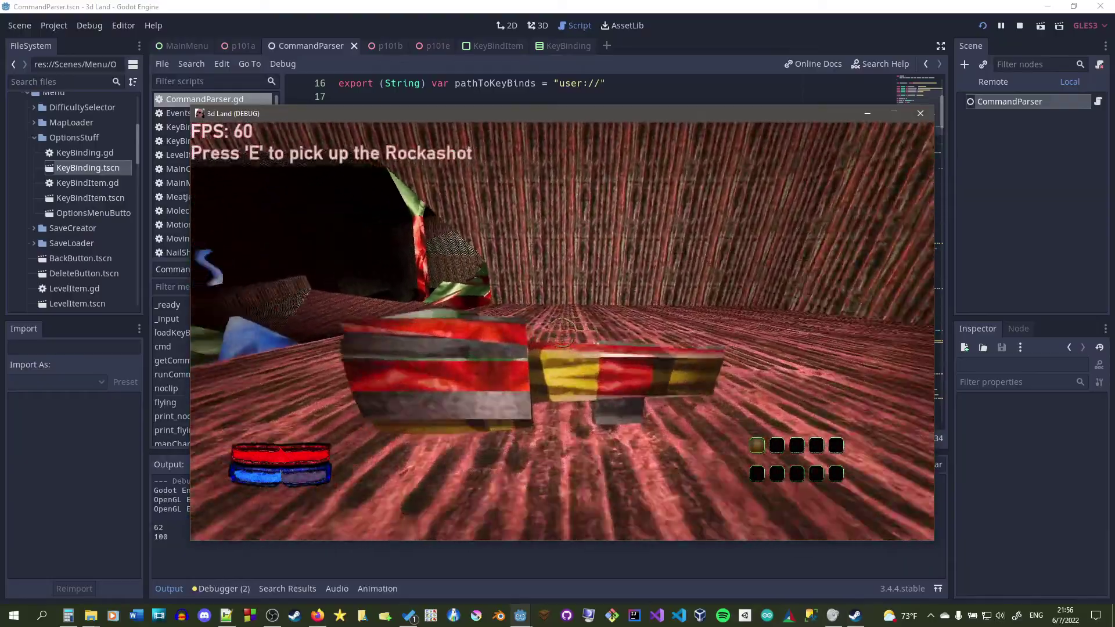
pyautogui.press('e')
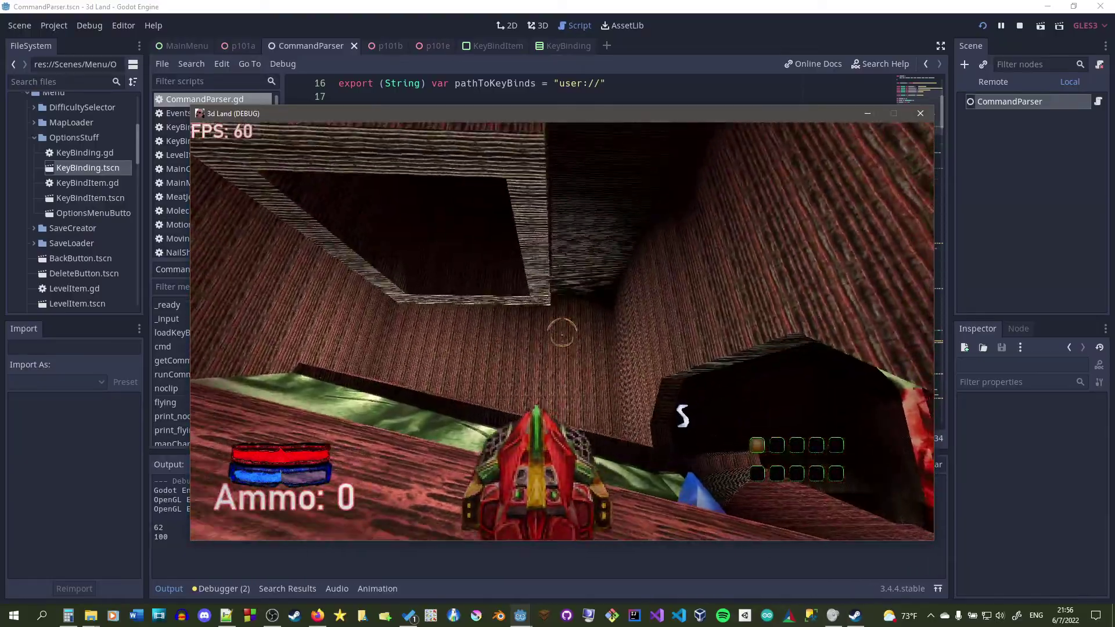
# Step: Add ammo for the Rockashot by running the in-game console command "item rockashotammo"
pyautogui.press('s')
pyautogui.press('a')
pyautogui.press('w')
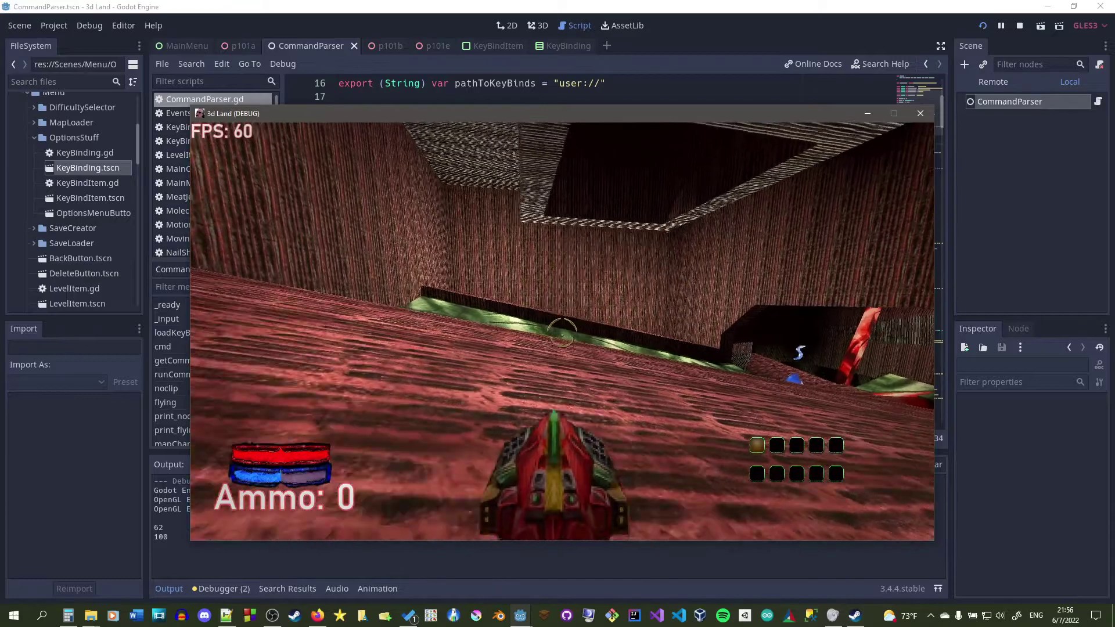
pyautogui.press('w')
pyautogui.press('`')
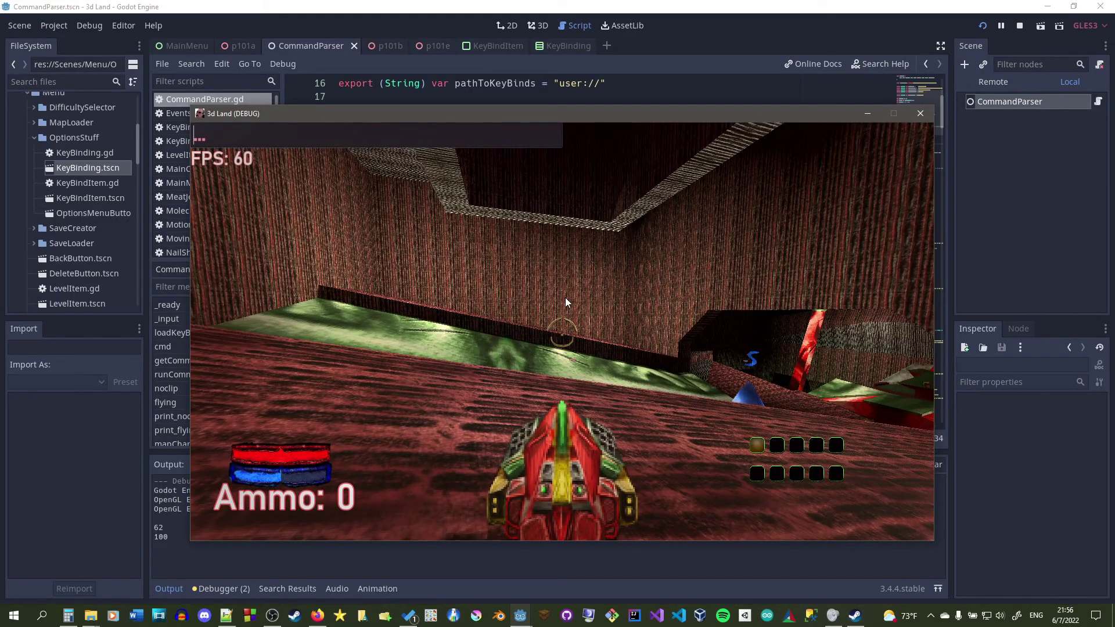
pyautogui.write('item')
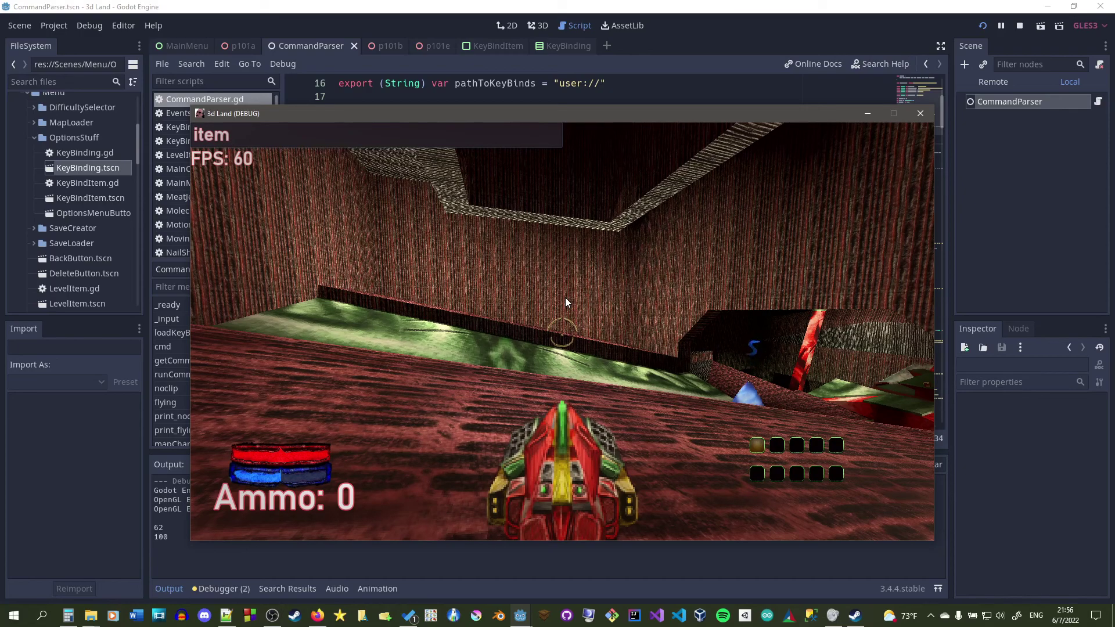
pyautogui.write(' rocka')
pyautogui.press('BackSpace')
pyautogui.write('rocka')
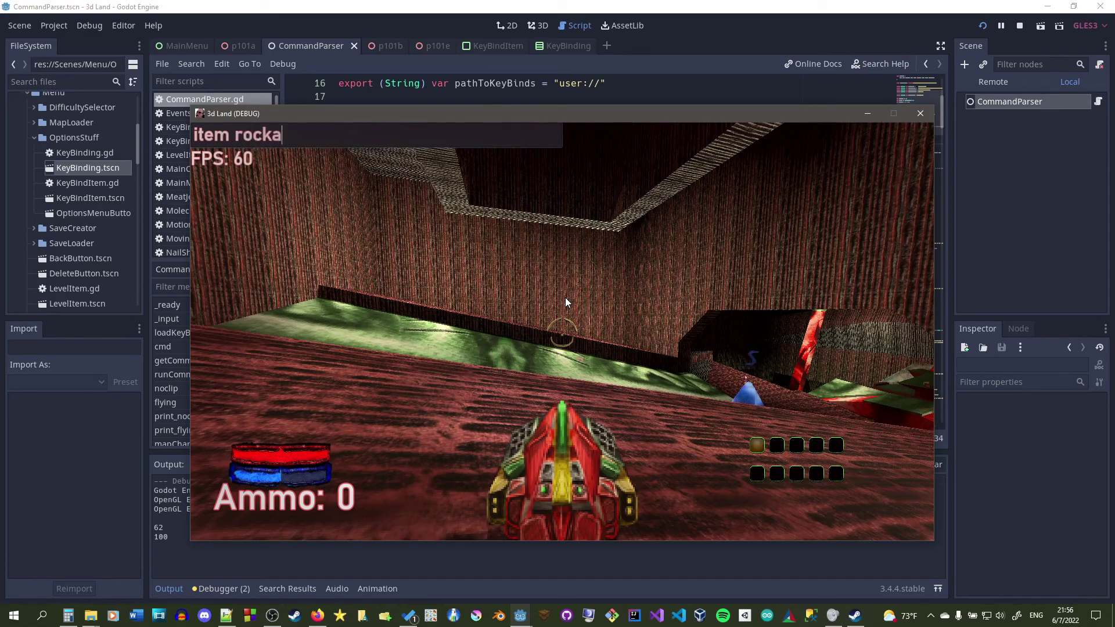
pyautogui.write('shotammo')
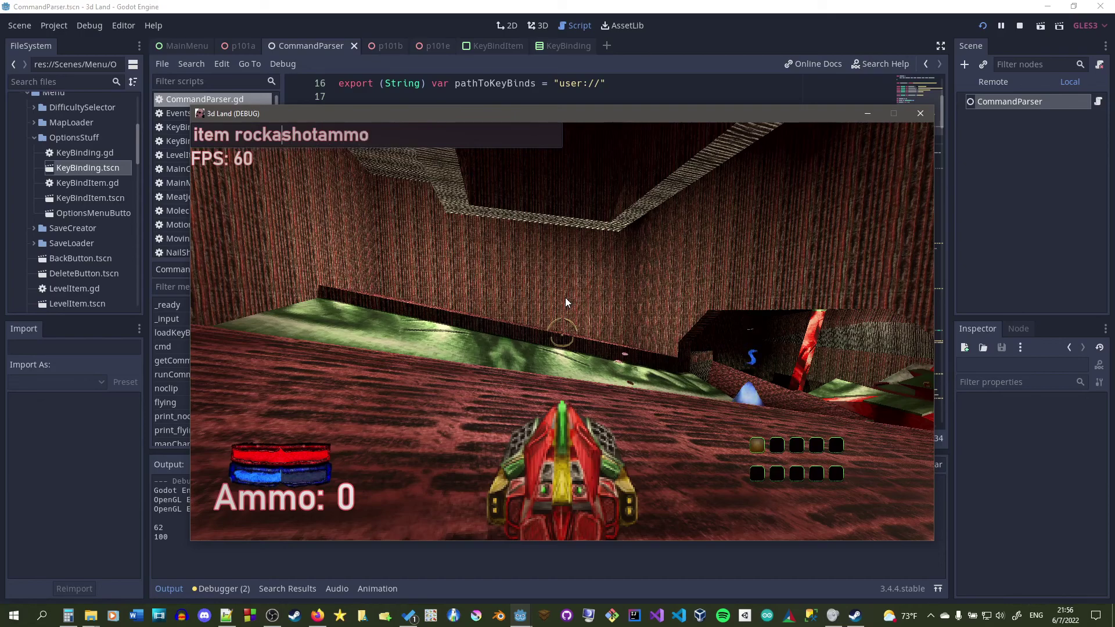
pyautogui.press('Right')
pyautogui.press('End')
pyautogui.press('Return')
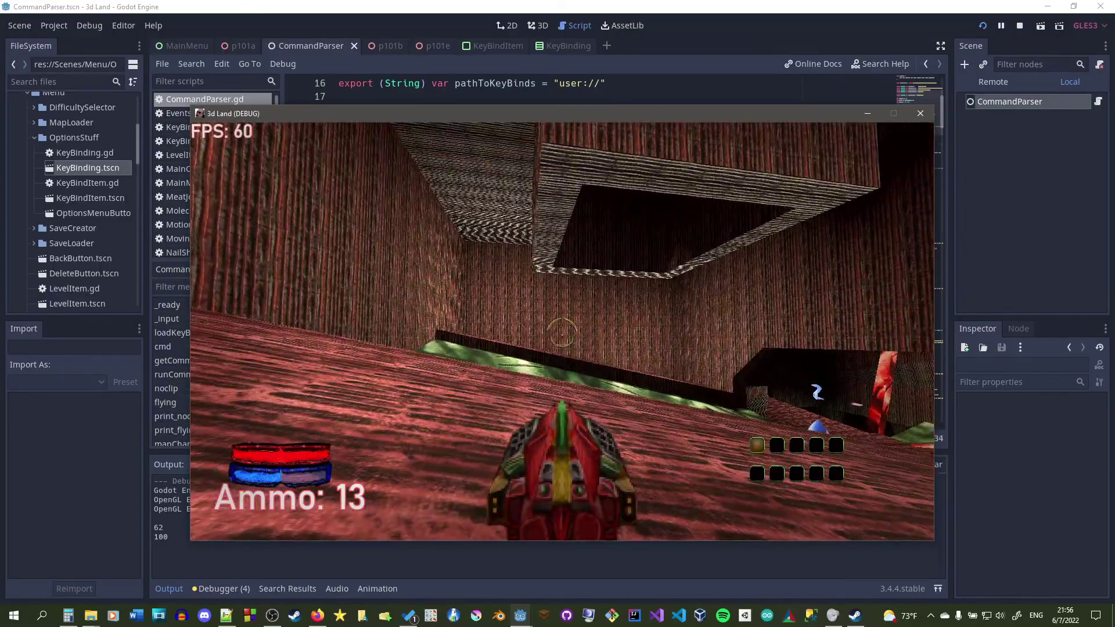
# Step: Fire five Rockashot rounds at the room's walls
pyautogui.click(562, 332)
pyautogui.click(562, 332)
pyautogui.click(562, 332)
pyautogui.click(562, 332)
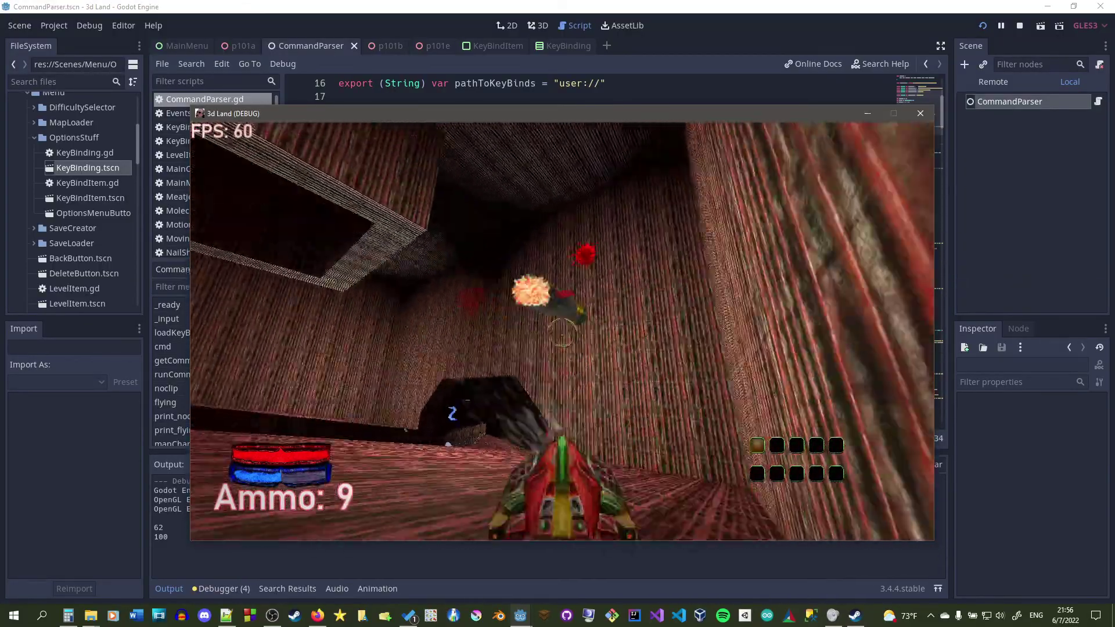
pyautogui.click(562, 332)
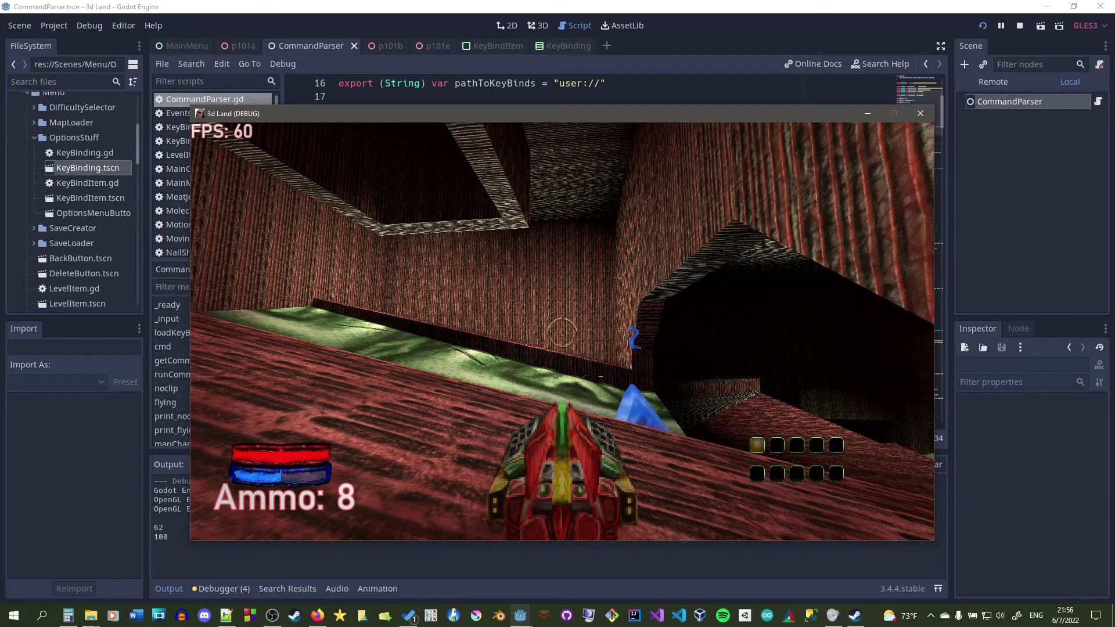
# Step: Enter "item rockashotammo" in the in-game console without running it
pyautogui.press('`')
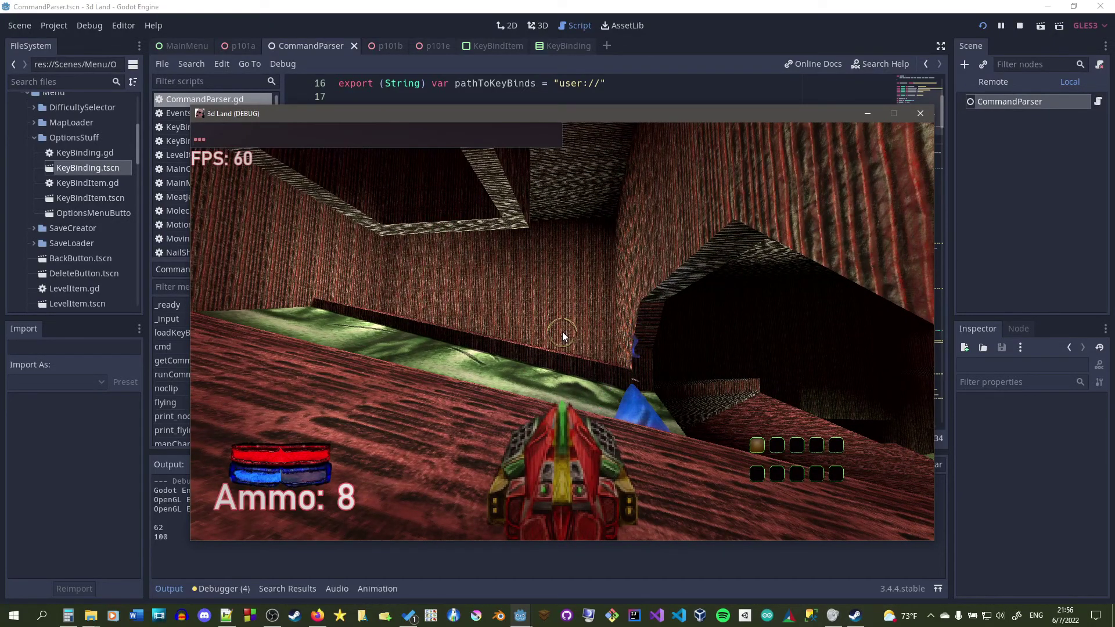
pyautogui.write('item')
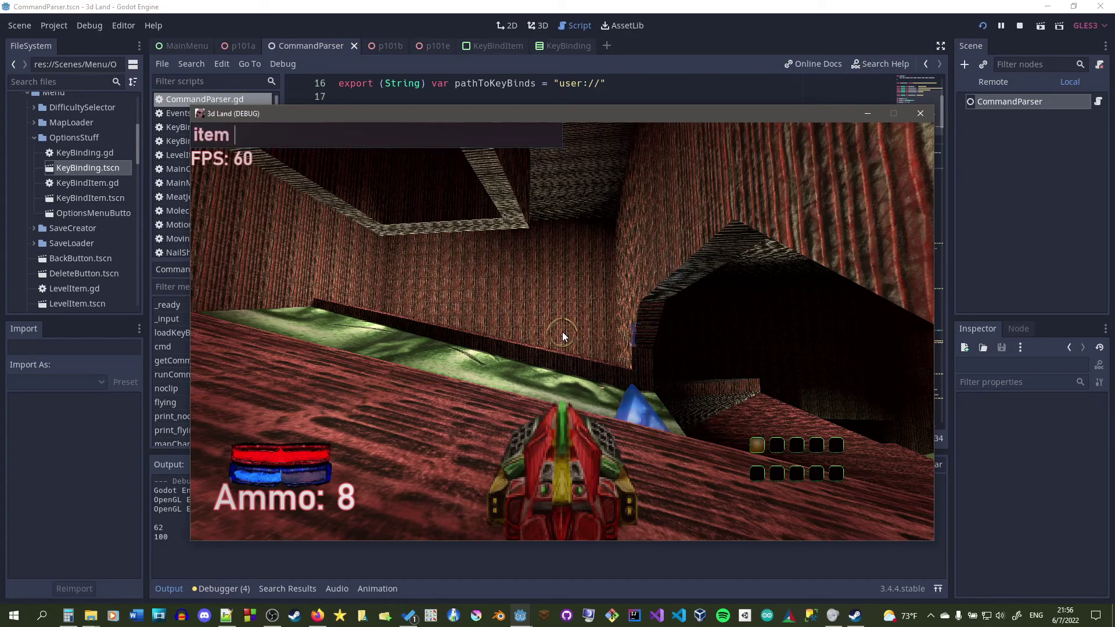
pyautogui.write(' rocka')
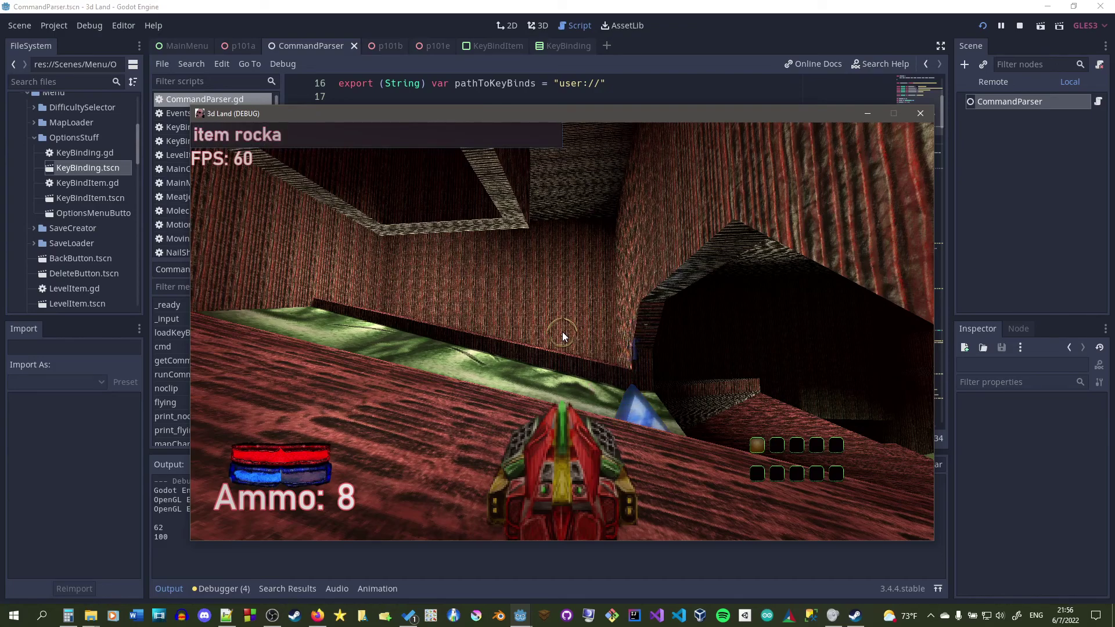
pyautogui.write('shotammo')
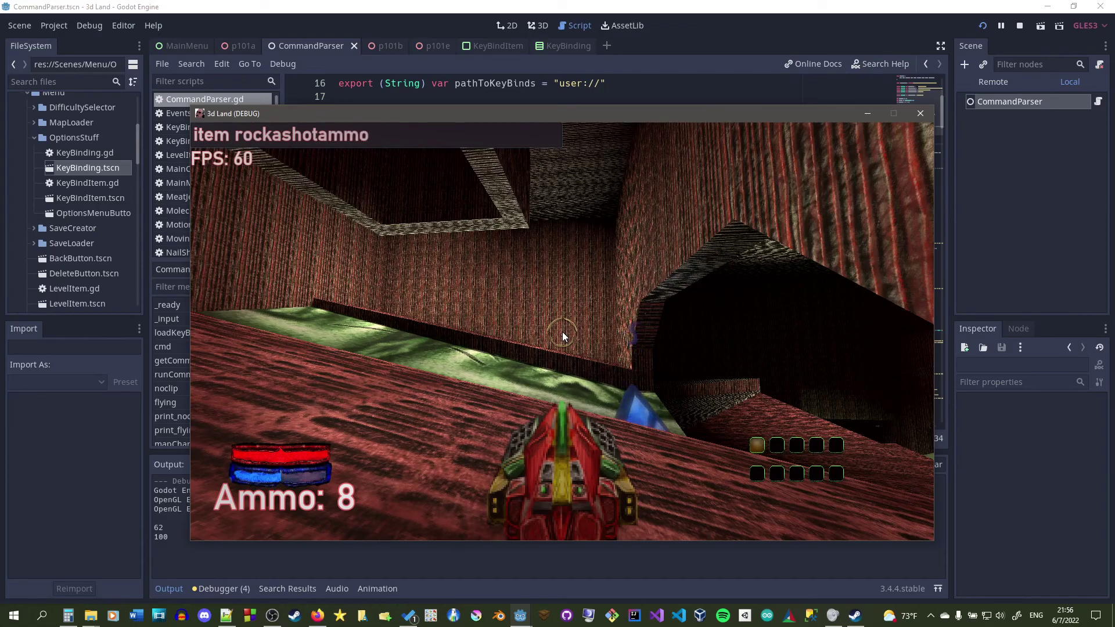
# Step: Try the console's line editing by moving the text cursor through the command, adding "dsff" at its end and deleting it
pyautogui.press('Left')
pyautogui.press('Left')
pyautogui.press('Left')
pyautogui.press('Left')
pyautogui.press('Left')
pyautogui.press('Left')
pyautogui.press('Left')
pyautogui.press('Left')
pyautogui.press('Left')
pyautogui.press('Left')
pyautogui.press('Left')
pyautogui.press('Left')
pyautogui.press('Left')
pyautogui.press('Left')
pyautogui.press('Left')
pyautogui.press('Left')
pyautogui.press('Left')
pyautogui.press('End')
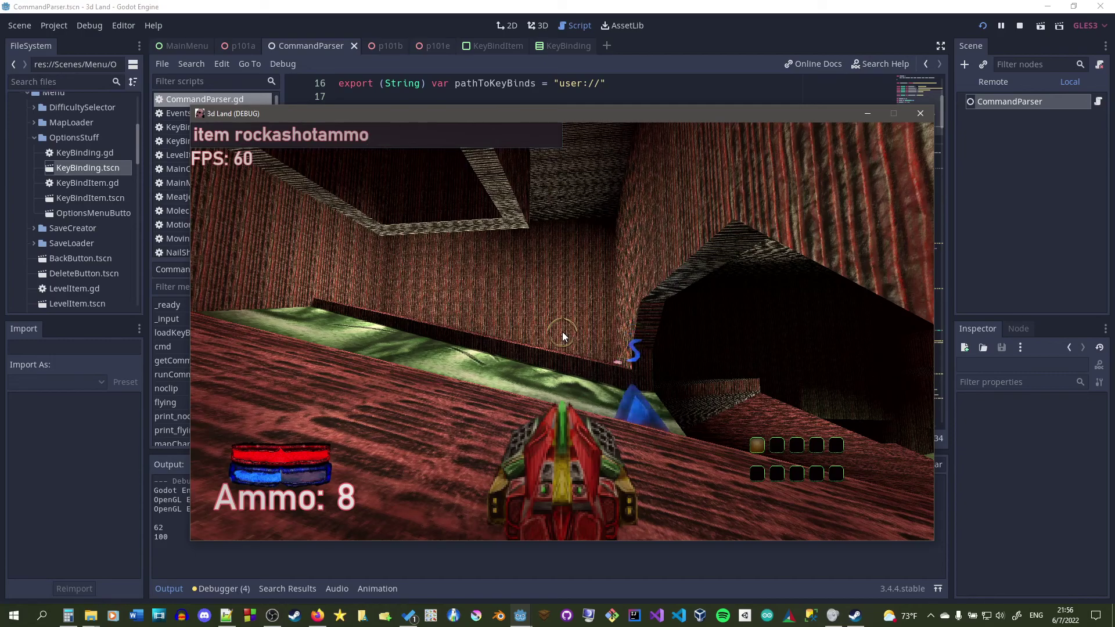
pyautogui.write('dsff')
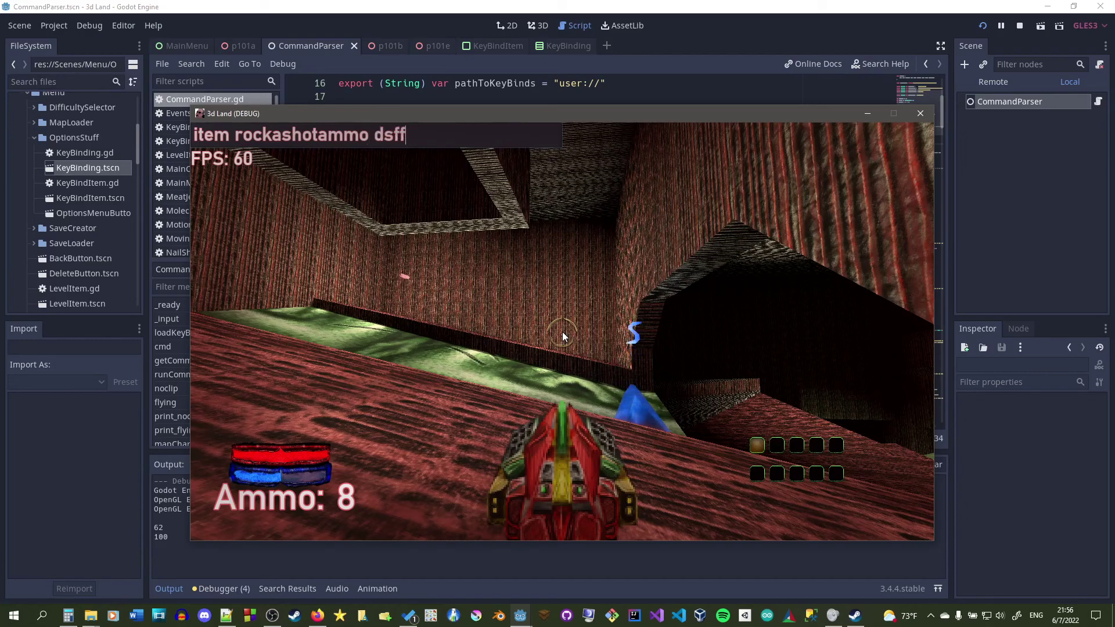
pyautogui.press('BackSpace')
pyautogui.press('BackSpace')
pyautogui.press('BackSpace')
pyautogui.press('BackSpace')
pyautogui.press('BackSpace')
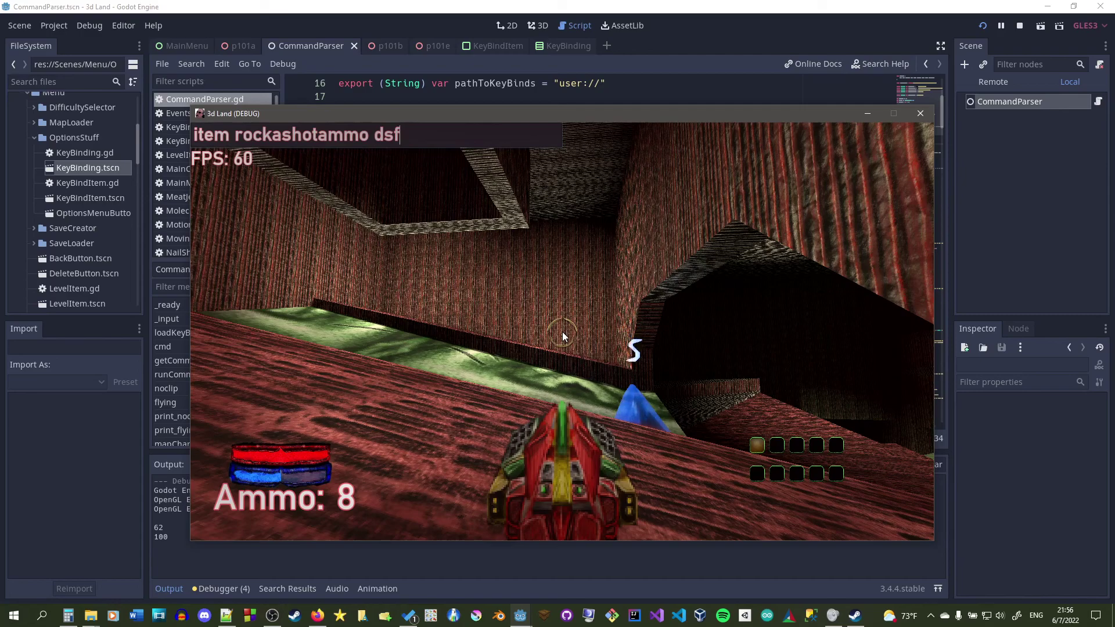
pyautogui.press('Left')
pyautogui.press('Left')
pyautogui.press('Left')
pyautogui.press('Left')
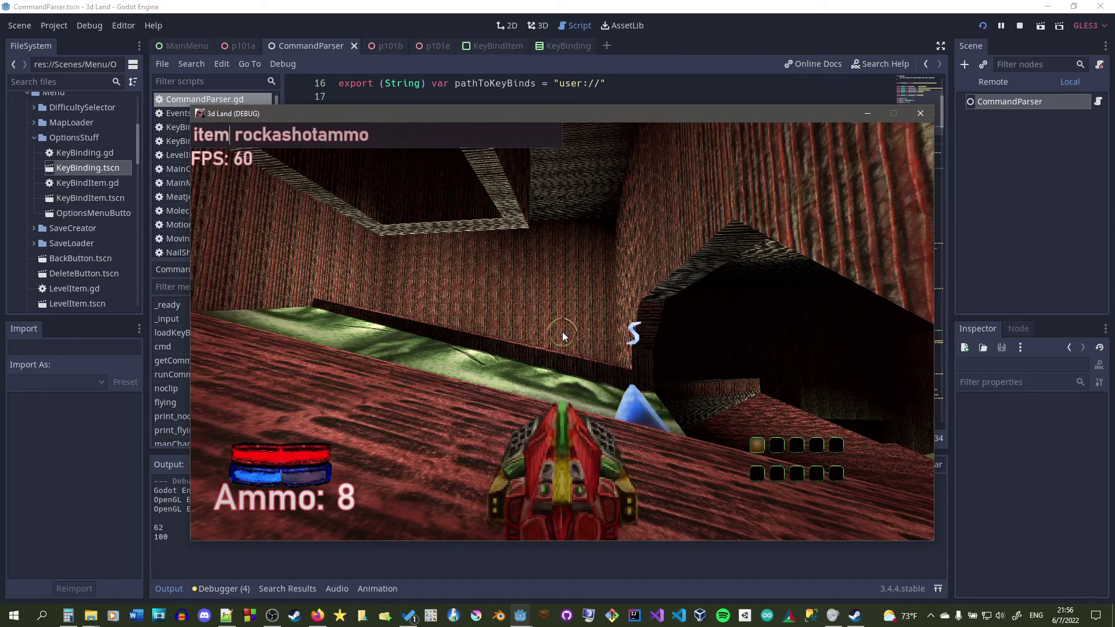
pyautogui.press('Right')
pyautogui.press('Right')
pyautogui.press('Right')
pyautogui.press('Right')
pyautogui.press('Left')
pyautogui.press('Left')
pyautogui.press('Left')
pyautogui.press('Left')
pyautogui.press('Left')
pyautogui.press('Left')
pyautogui.press('Left')
pyautogui.press('Left')
pyautogui.press('Left')
pyautogui.press('Left')
pyautogui.press('Left')
pyautogui.press('Left')
pyautogui.press('Left')
pyautogui.press('Left')
pyautogui.press('Left')
pyautogui.press('Left')
pyautogui.press('Left')
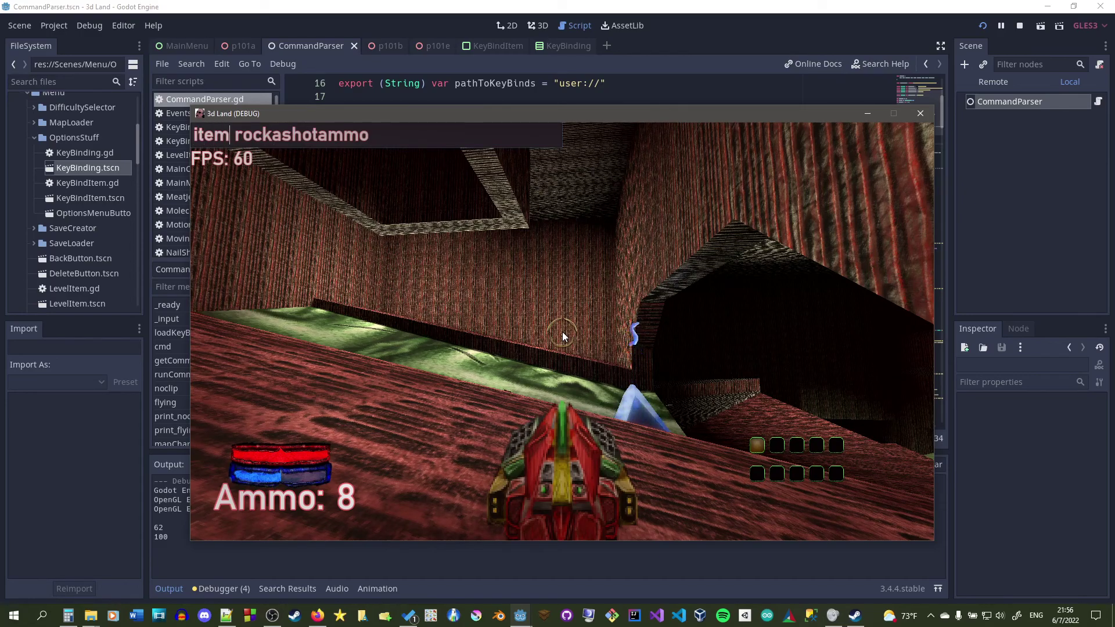
# Step: Return the text cursor to the end of the "item rockashotammo" command and run it
pyautogui.press('Right')
pyautogui.press('Right')
pyautogui.press('Right')
pyautogui.press('Right')
pyautogui.press('Right')
pyautogui.press('Right')
pyautogui.press('Right')
pyautogui.press('Right')
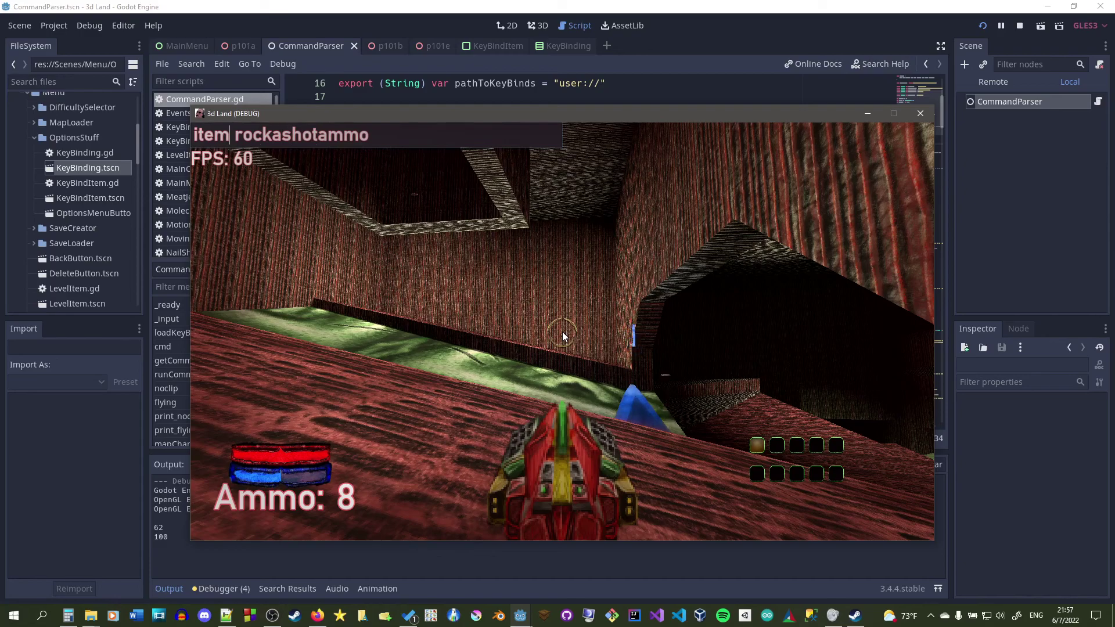
pyautogui.press('End')
pyautogui.press('Return')
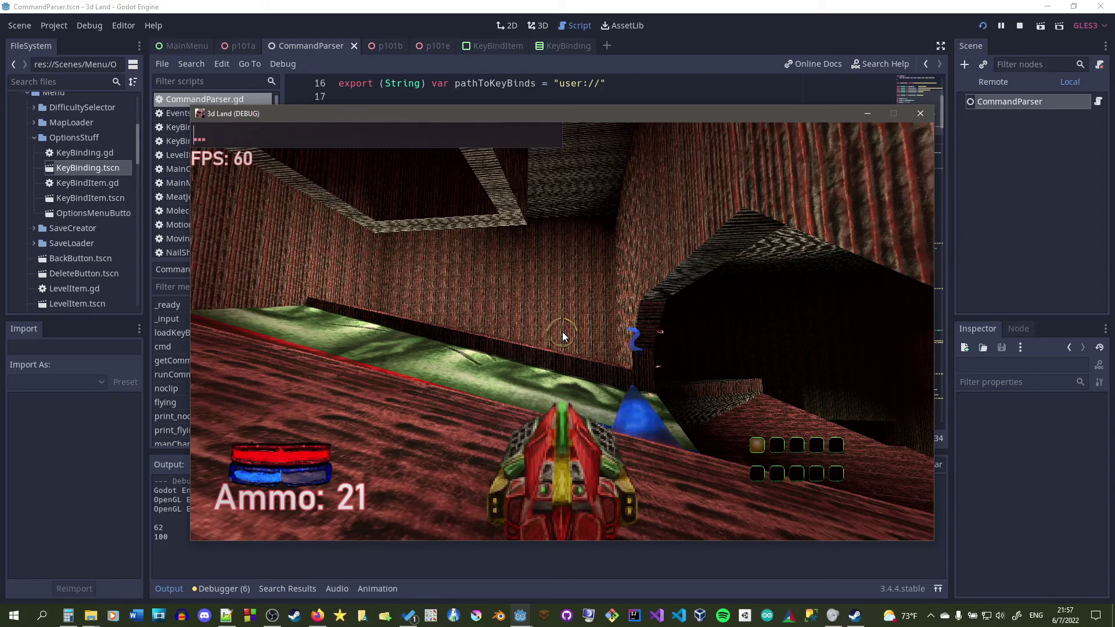
# Step: Turn on noclip mode with the console command "noclip" and move forward through the level
pyautogui.write('noclip')
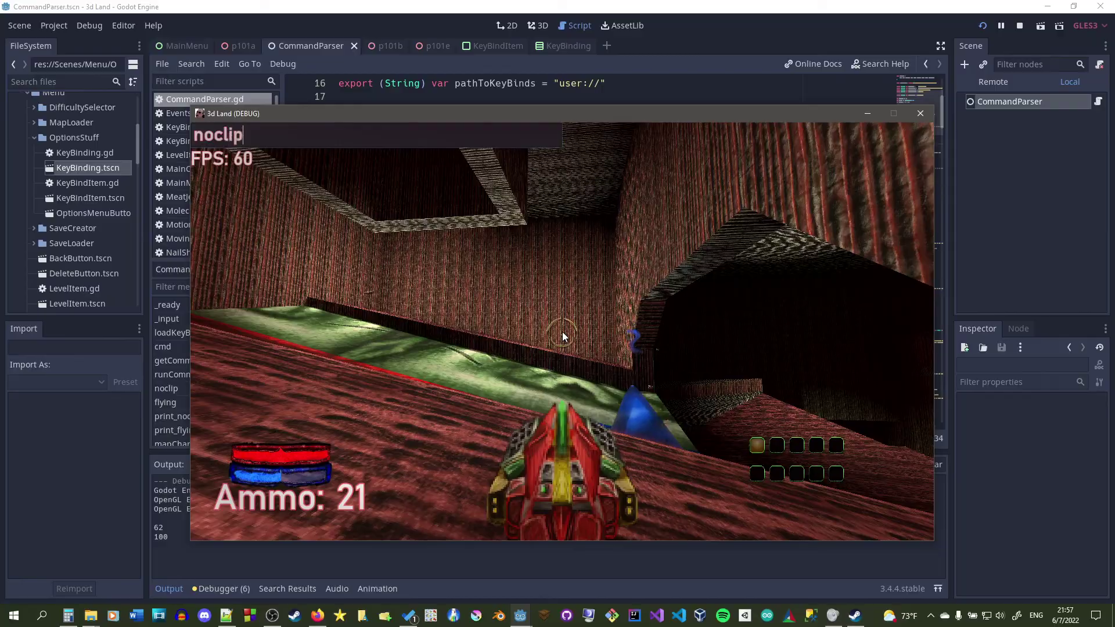
pyautogui.press('Return')
pyautogui.press('w')
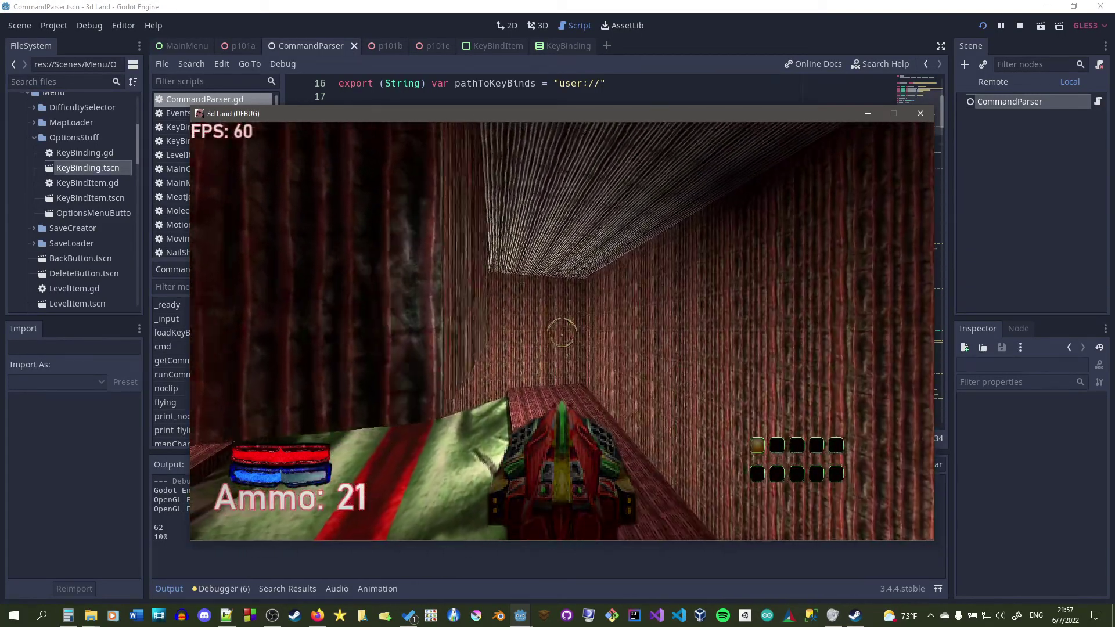
# Step: Turn noclip mode off again with the "noclip" console command and walk across the room's red floor
pyautogui.press('`')
pyautogui.write('noclip')
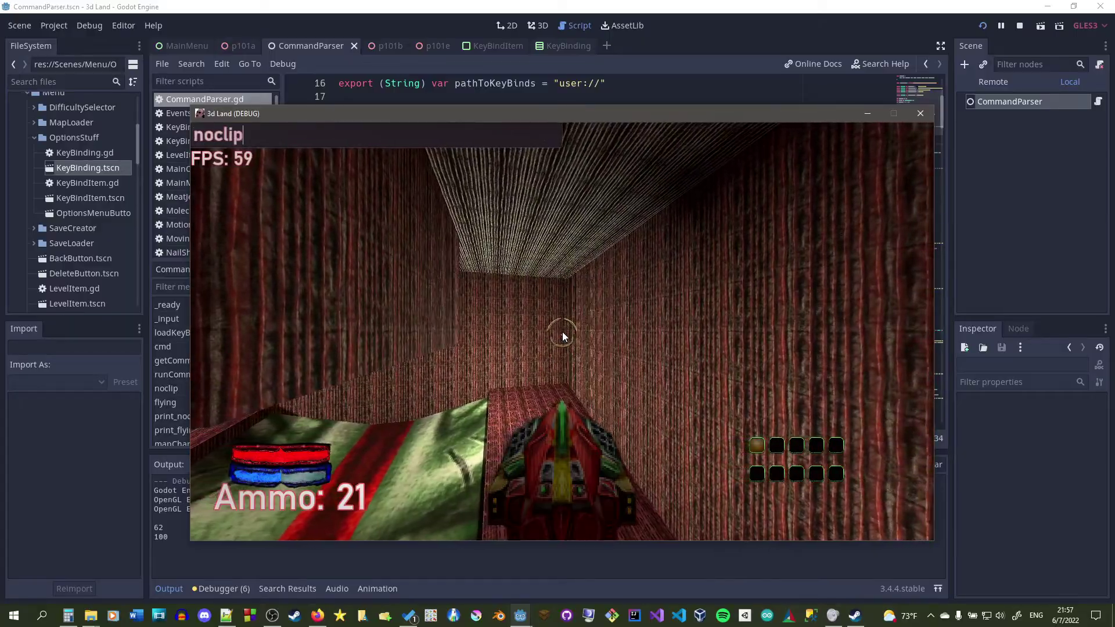
pyautogui.press('Return')
pyautogui.press('w')
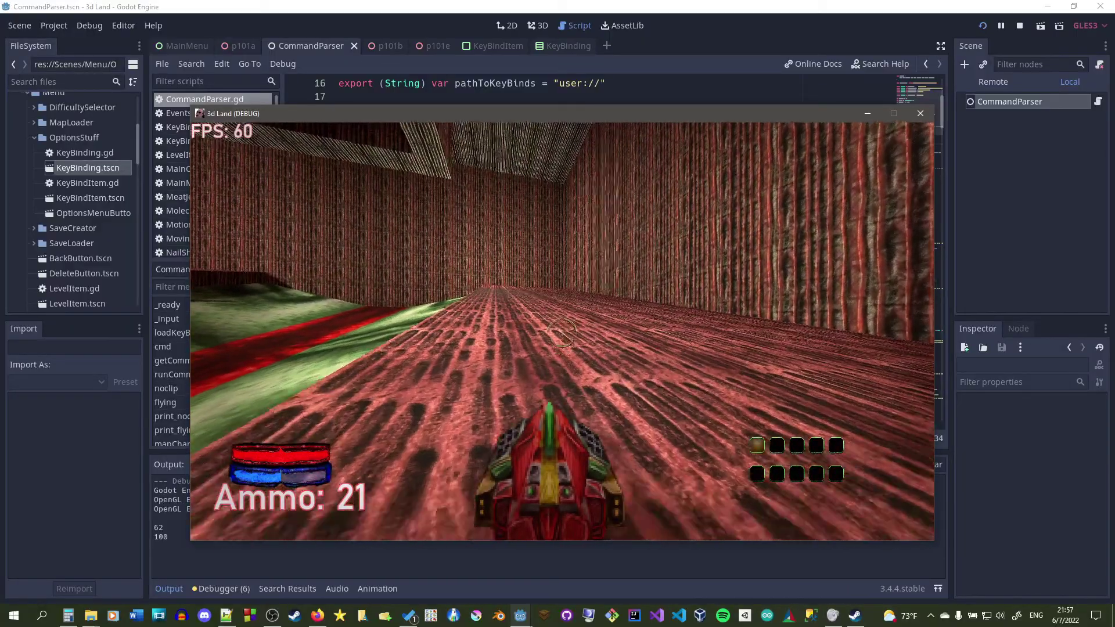
pyautogui.press('w')
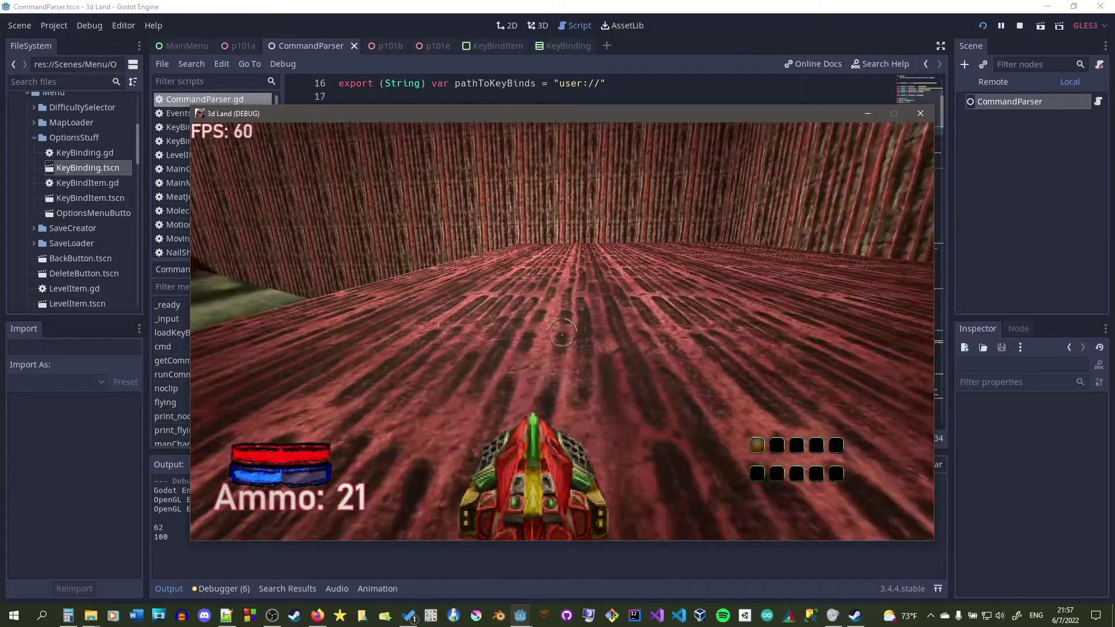
pyautogui.press('w')
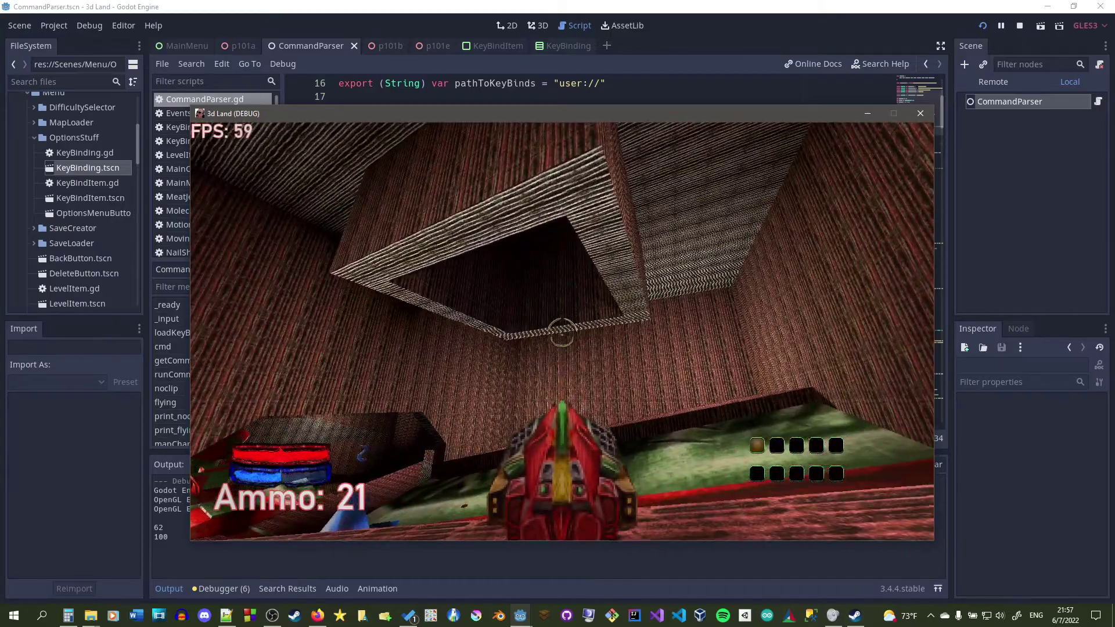
# Step: Open the console and bind the V key to noclip mode with the command "bind v noclip"
pyautogui.press('`')
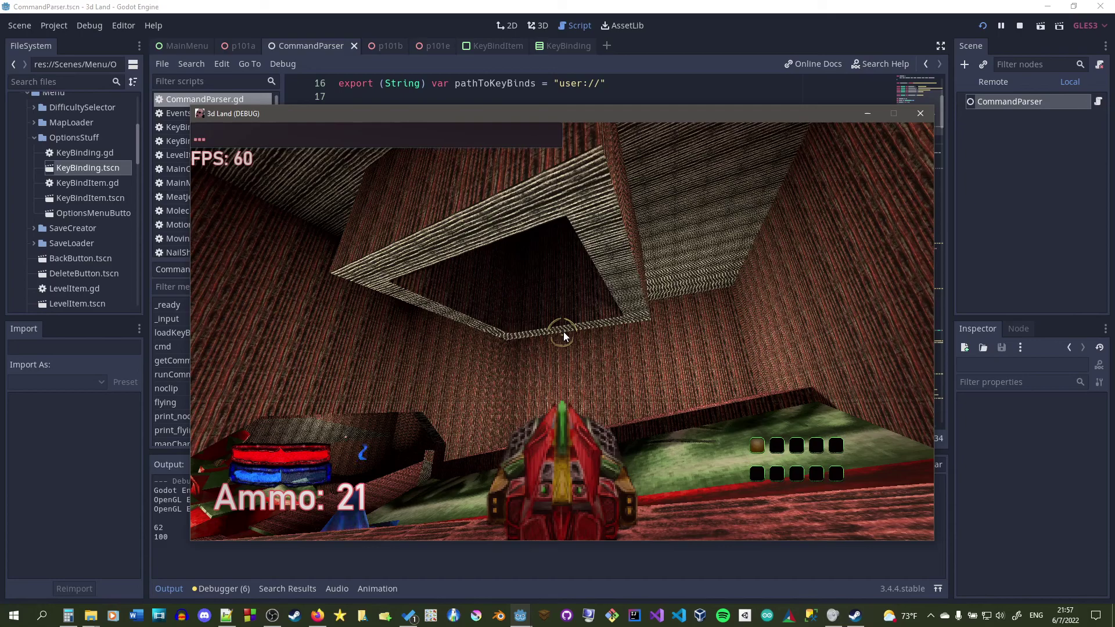
pyautogui.write('bind')
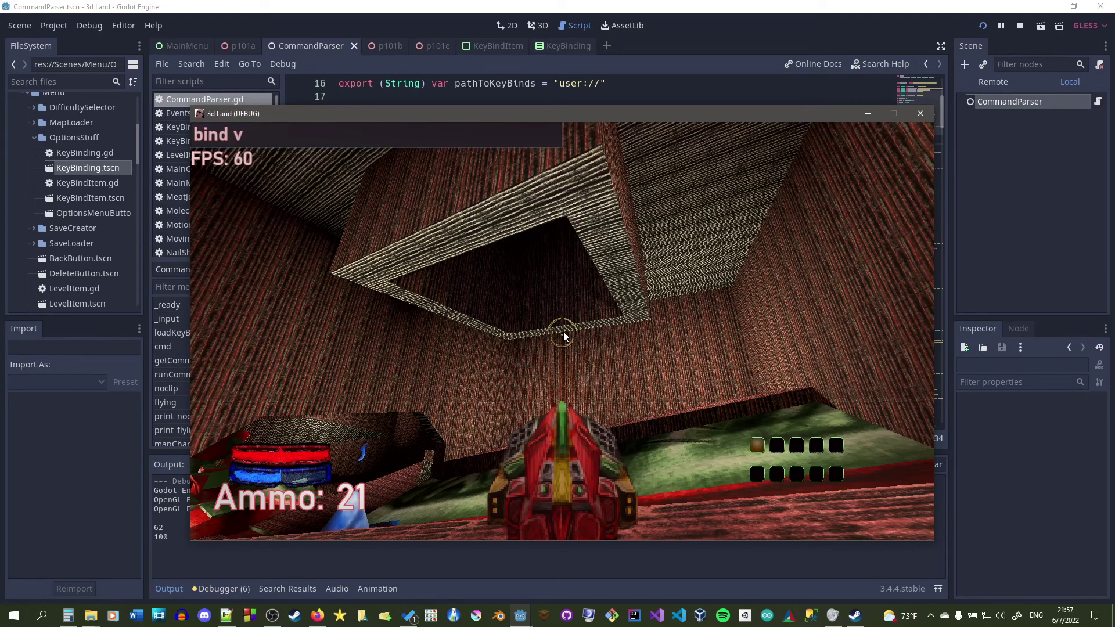
pyautogui.write('v noclip')
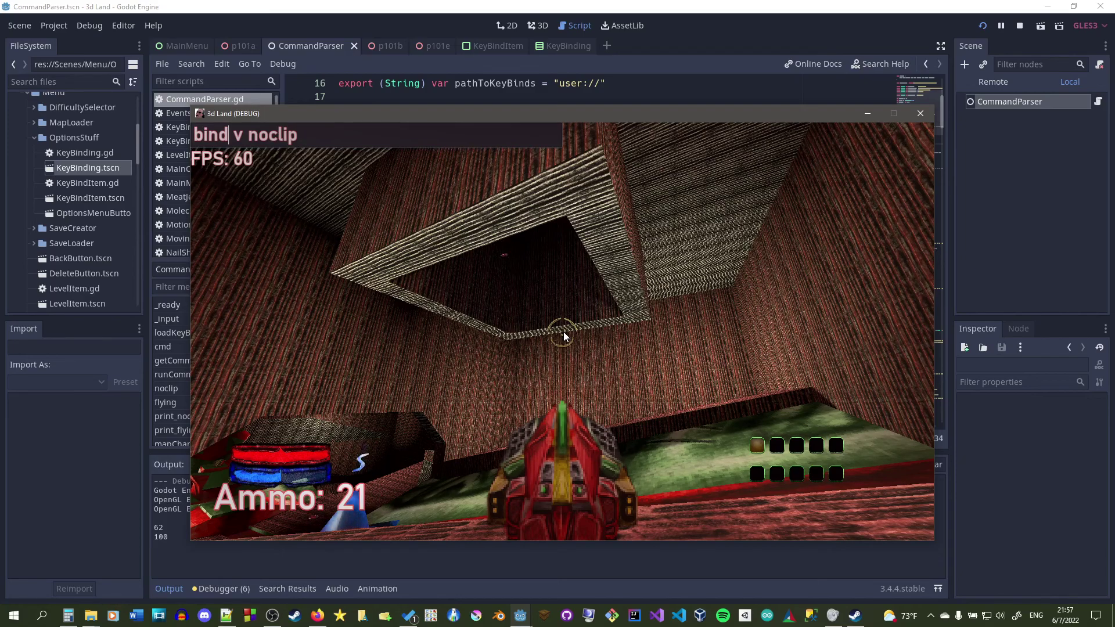
pyautogui.write('h')
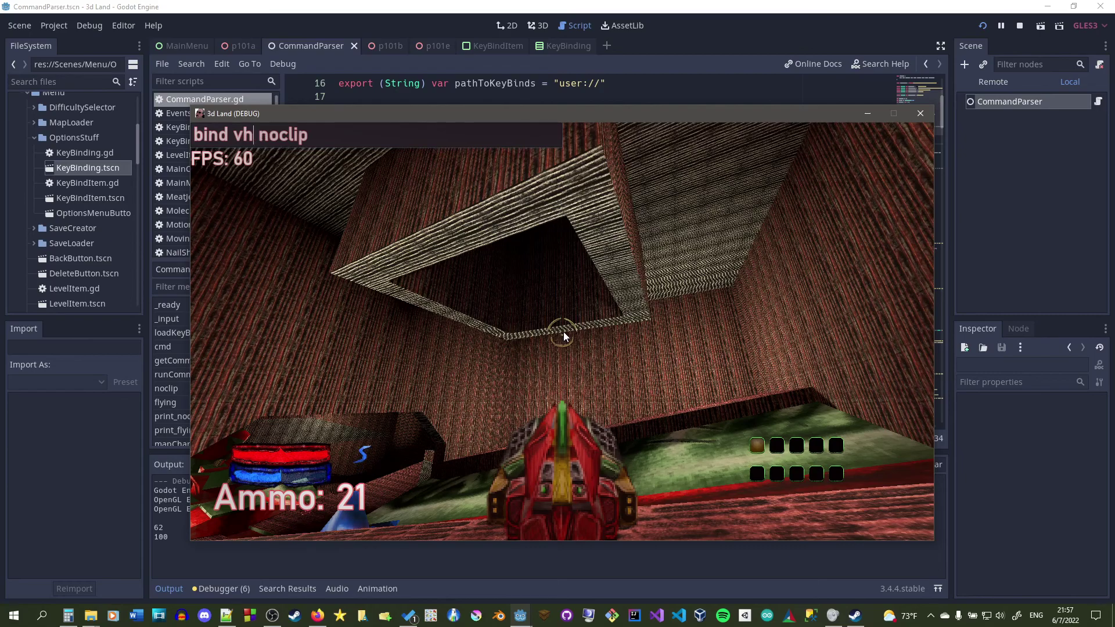
pyautogui.press('BackSpace')
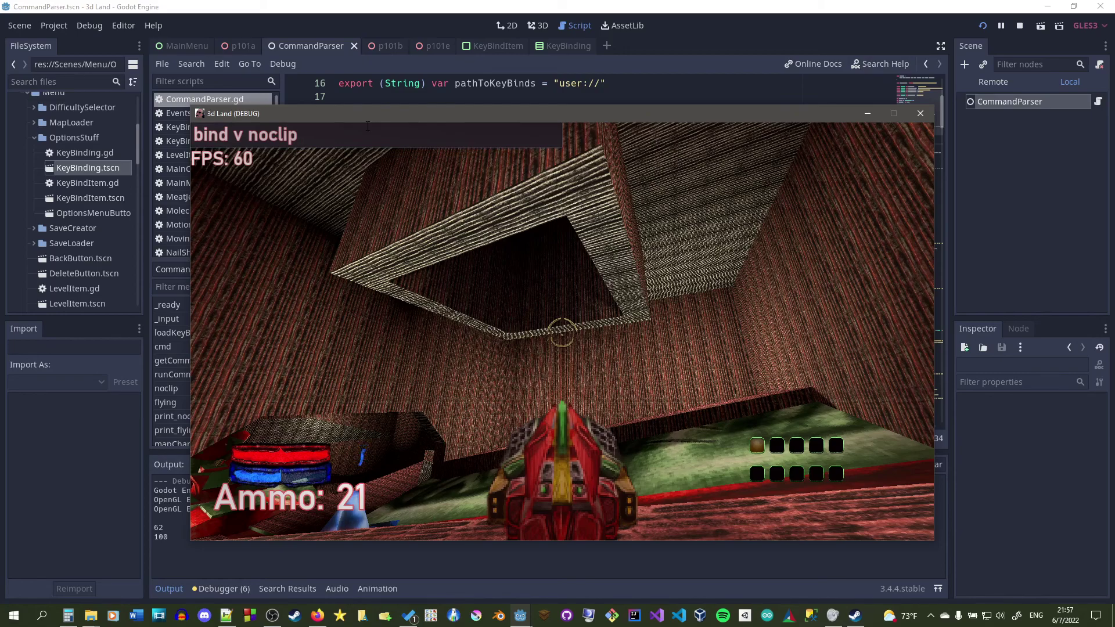
pyautogui.press('Return')
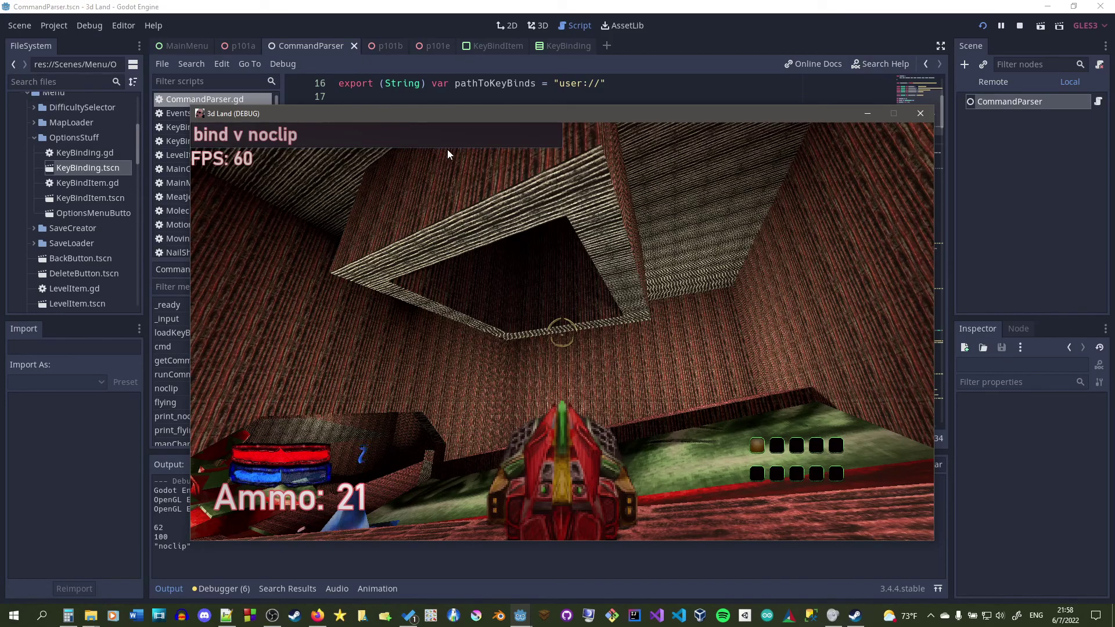
# Step: Clear the "bind v noclip" command from the console line and close the console
pyautogui.press('BackSpace')
pyautogui.press('BackSpace')
pyautogui.press('BackSpace')
pyautogui.press('BackSpace')
pyautogui.press('BackSpace')
pyautogui.press('BackSpace')
pyautogui.press('BackSpace')
pyautogui.press('BackSpace')
pyautogui.press('BackSpace')
pyautogui.press('BackSpace')
pyautogui.press('BackSpace')
pyautogui.press('BackSpace')
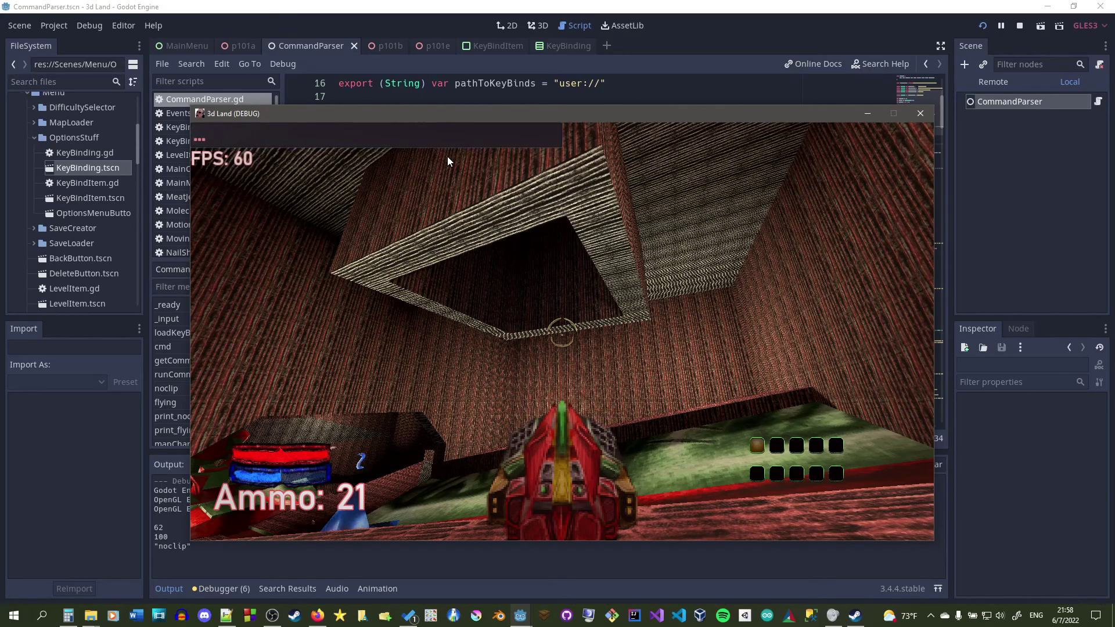
pyautogui.press('Escape')
pyautogui.press('Escape')
pyautogui.press('`')
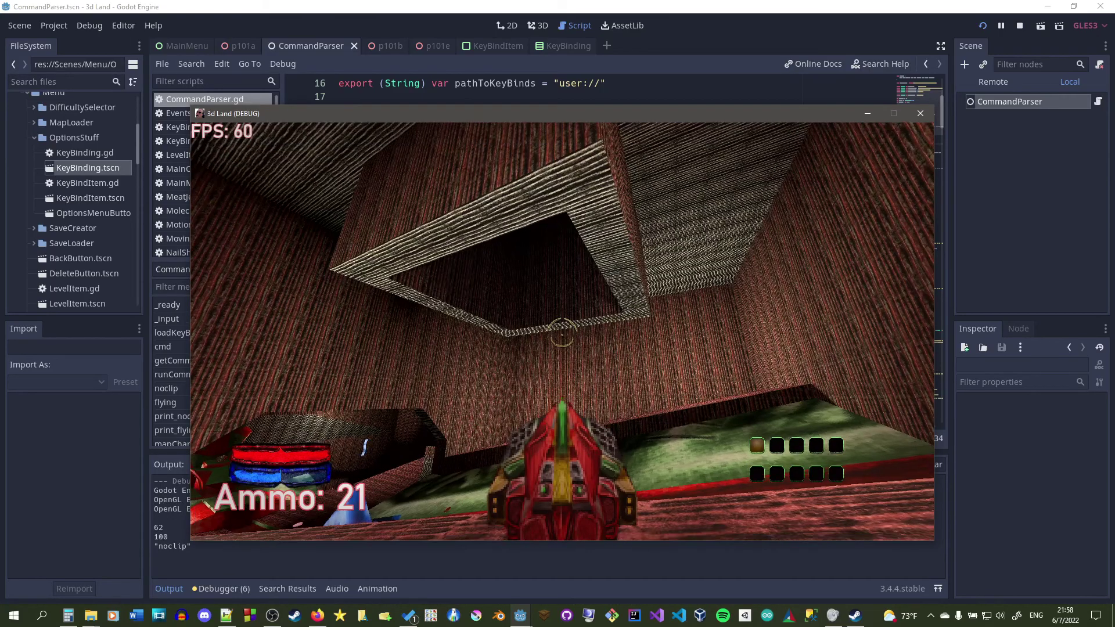
# Step: Test the noclip binding by moving across the green room, through the large wall opening and the areas beyond
pyautogui.press('w')
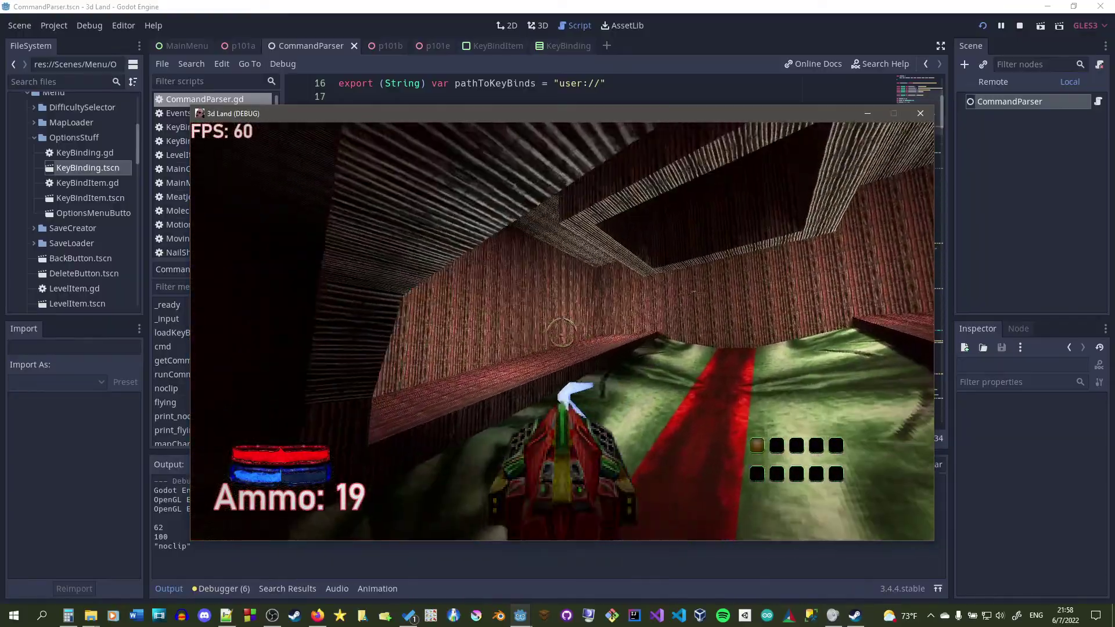
pyautogui.press('w')
pyautogui.press('s')
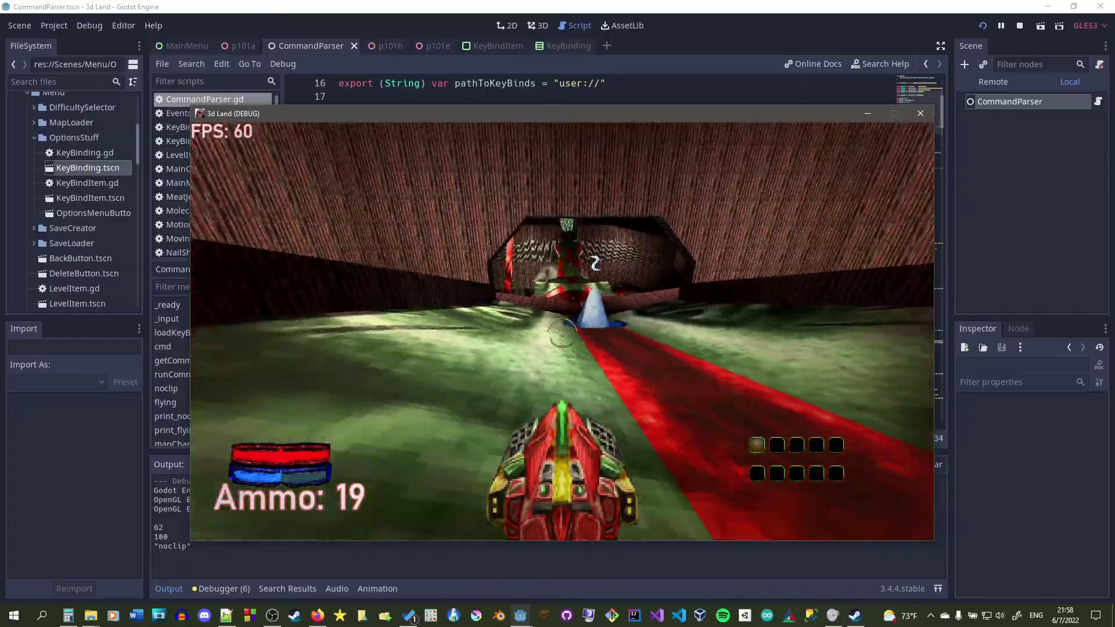
pyautogui.press('w')
pyautogui.press('w')
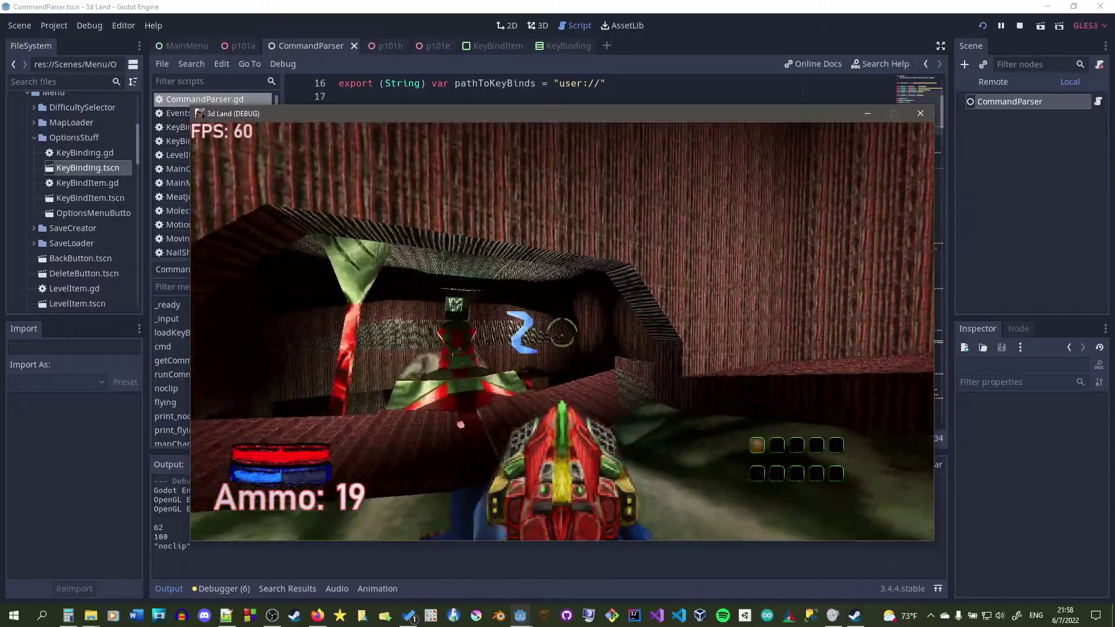
pyautogui.press('w')
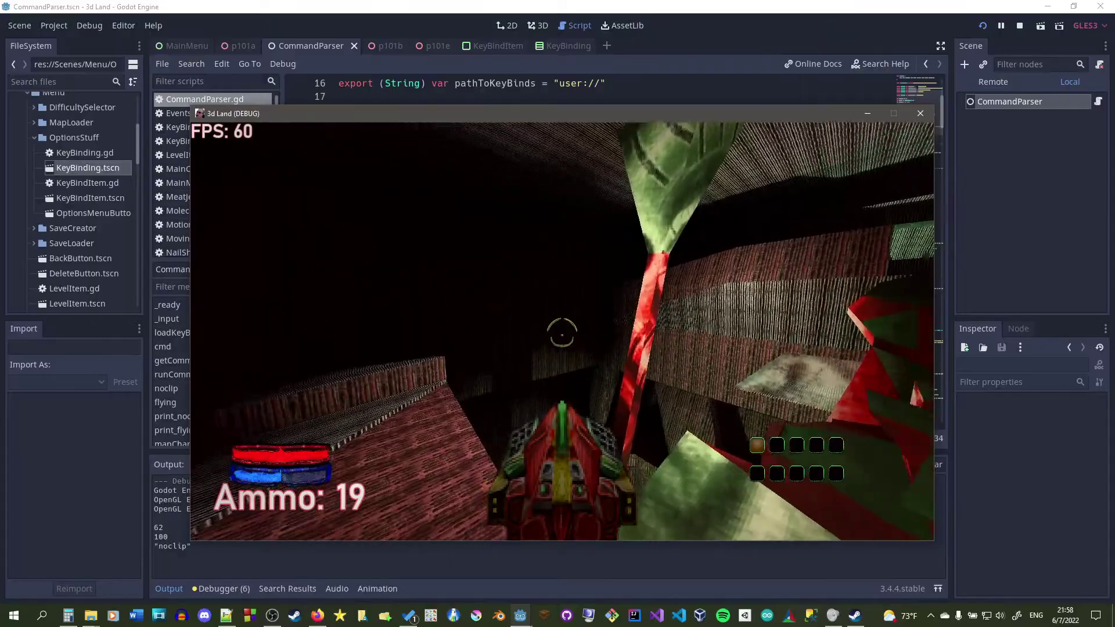
pyautogui.press('w')
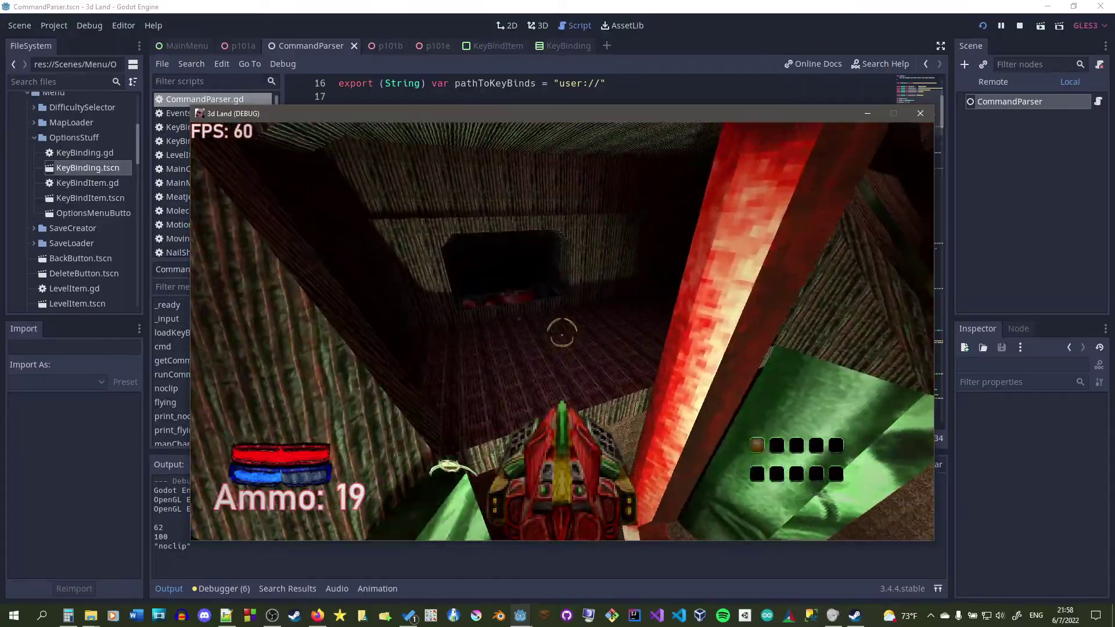
pyautogui.press('w')
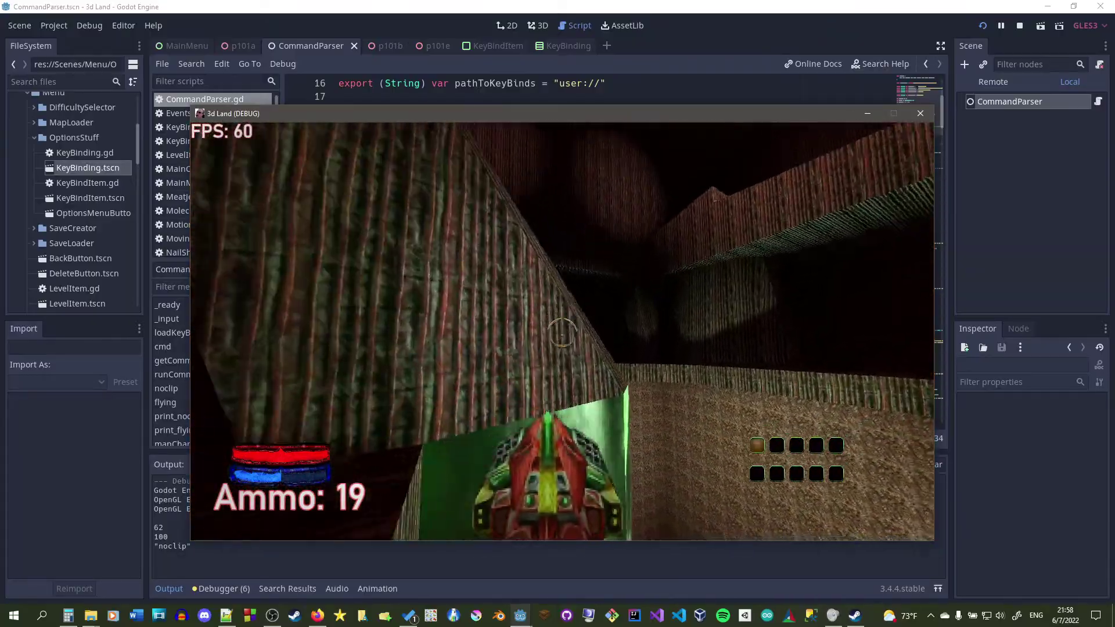
pyautogui.press('w')
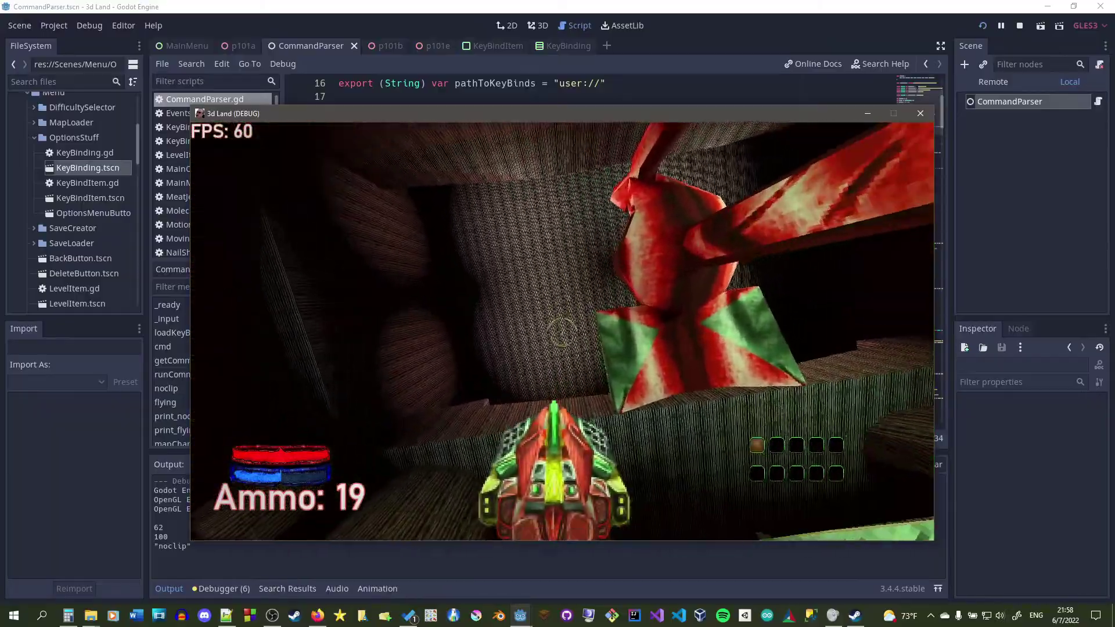
pyautogui.press('w')
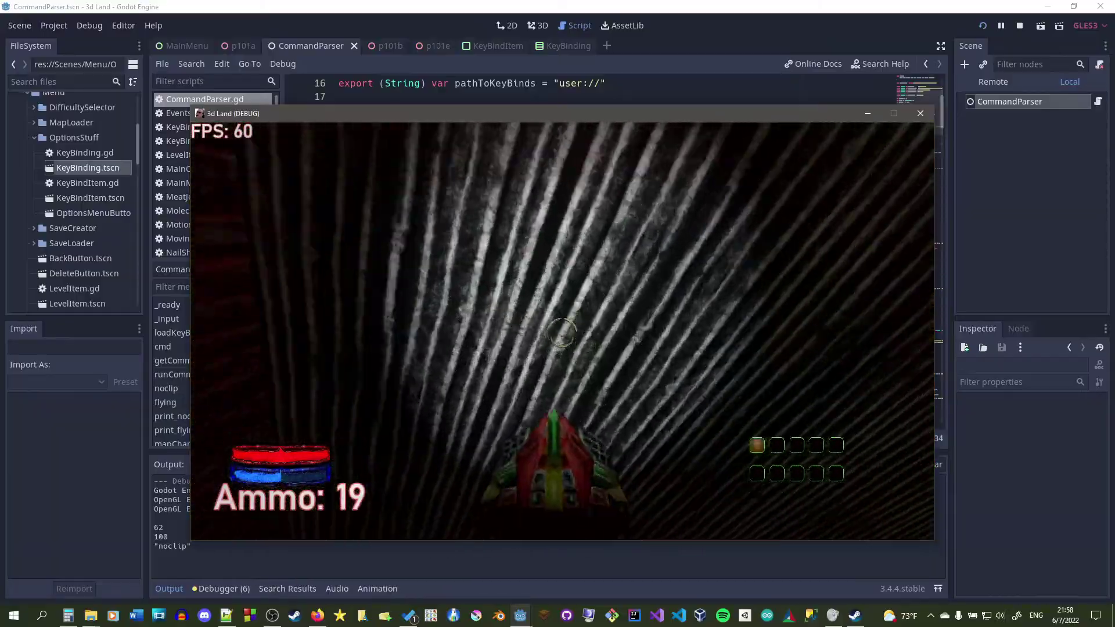
pyautogui.press('w')
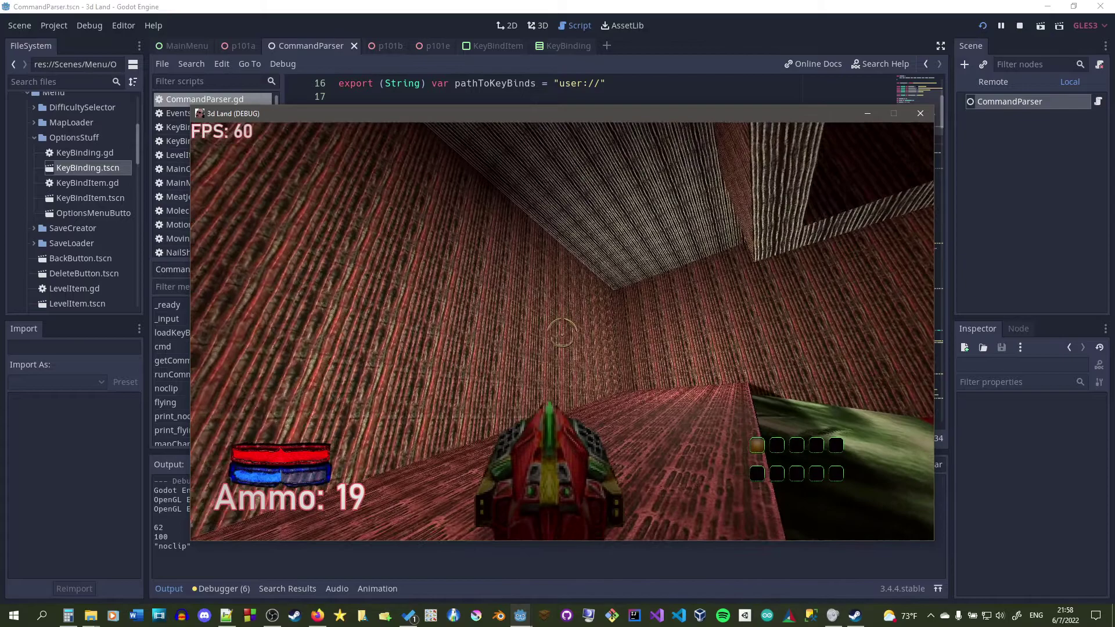
# Step: Open the console and bind the P key to spawning rocket ammo with "bind p item rockashotammo"
pyautogui.press('`')
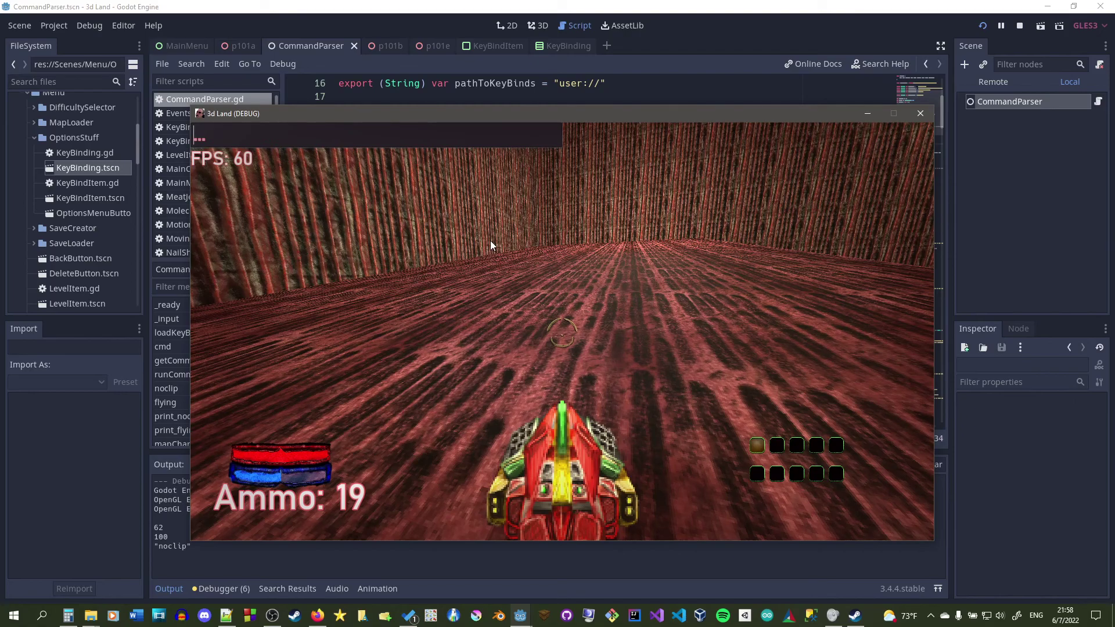
pyautogui.write('bind l')
pyautogui.press('BackSpace')
pyautogui.write('p')
pyautogui.write('item roc')
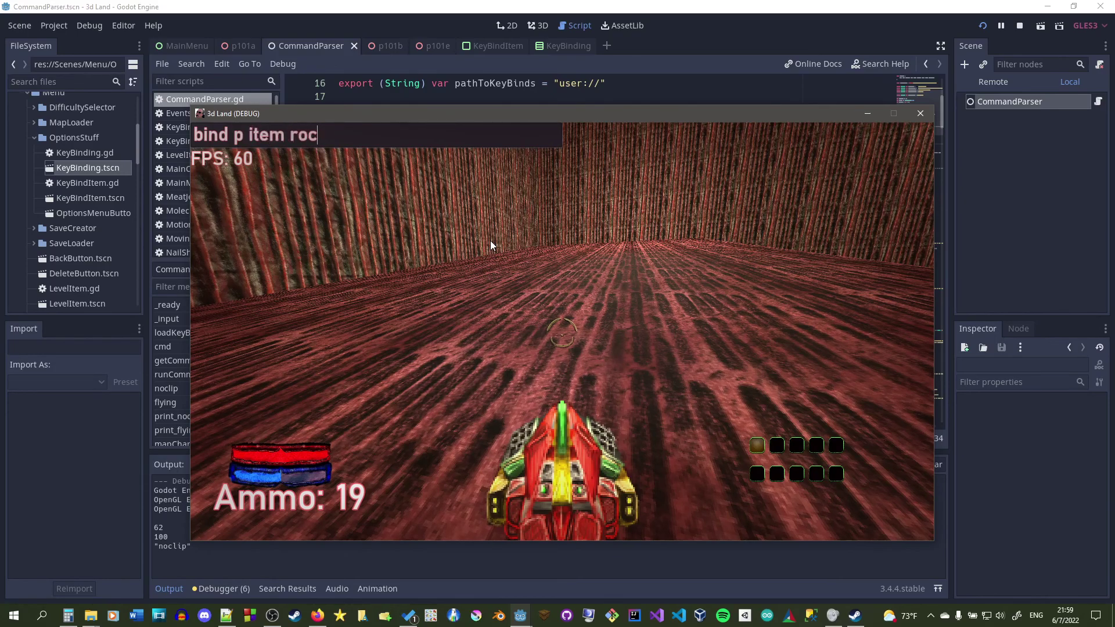
pyautogui.write('kashotammo')
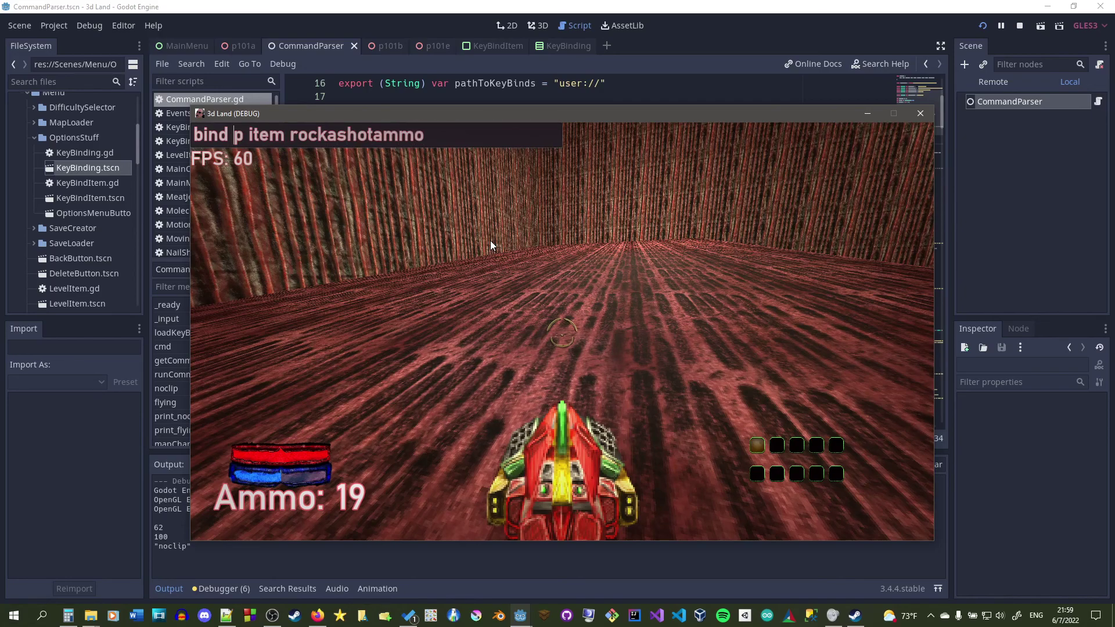
pyautogui.press('Right')
pyautogui.press('Right')
pyautogui.press('Return')
# Step: Clear the "bind p item rockashotammo" command from the console line and close the console
pyautogui.press('BackSpace')
pyautogui.press('BackSpace')
pyautogui.press('BackSpace')
pyautogui.press('BackSpace')
pyautogui.press('BackSpace')
pyautogui.press('BackSpace')
pyautogui.press('BackSpace')
pyautogui.press('BackSpace')
pyautogui.press('BackSpace')
pyautogui.press('BackSpace')
pyautogui.press('BackSpace')
pyautogui.press('BackSpace')
pyautogui.press('BackSpace')
pyautogui.press('BackSpace')
pyautogui.press('BackSpace')
pyautogui.press('BackSpace')
pyautogui.press('BackSpace')
pyautogui.press('BackSpace')
pyautogui.press('BackSpace')
pyautogui.press('BackSpace')
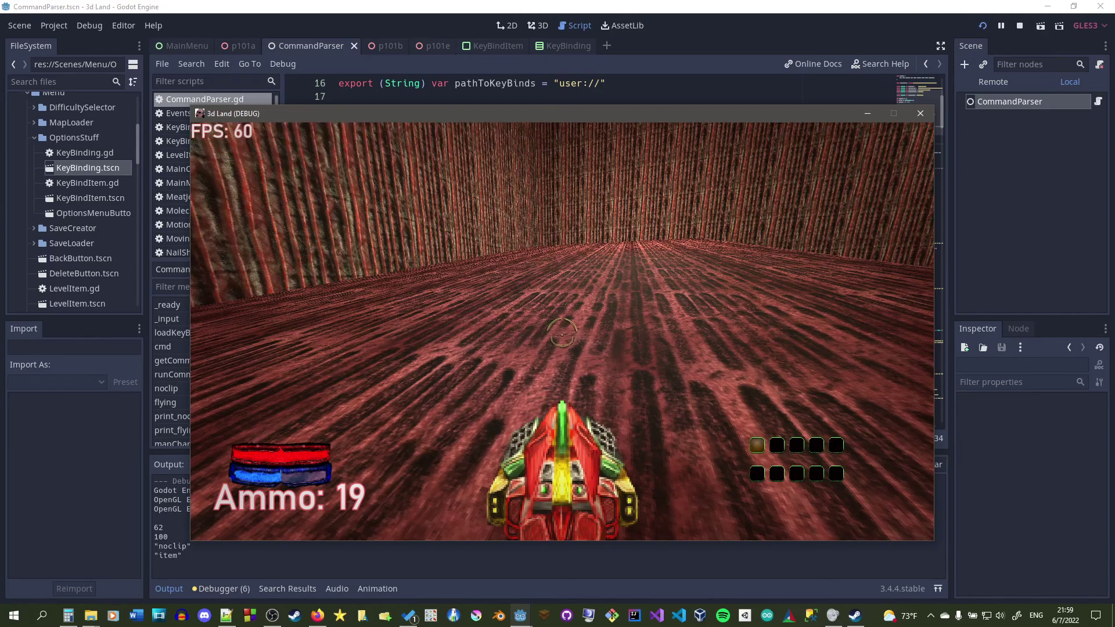
# Step: Spawn rocket ammo repeatedly using the new P binding
pyautogui.press('p')
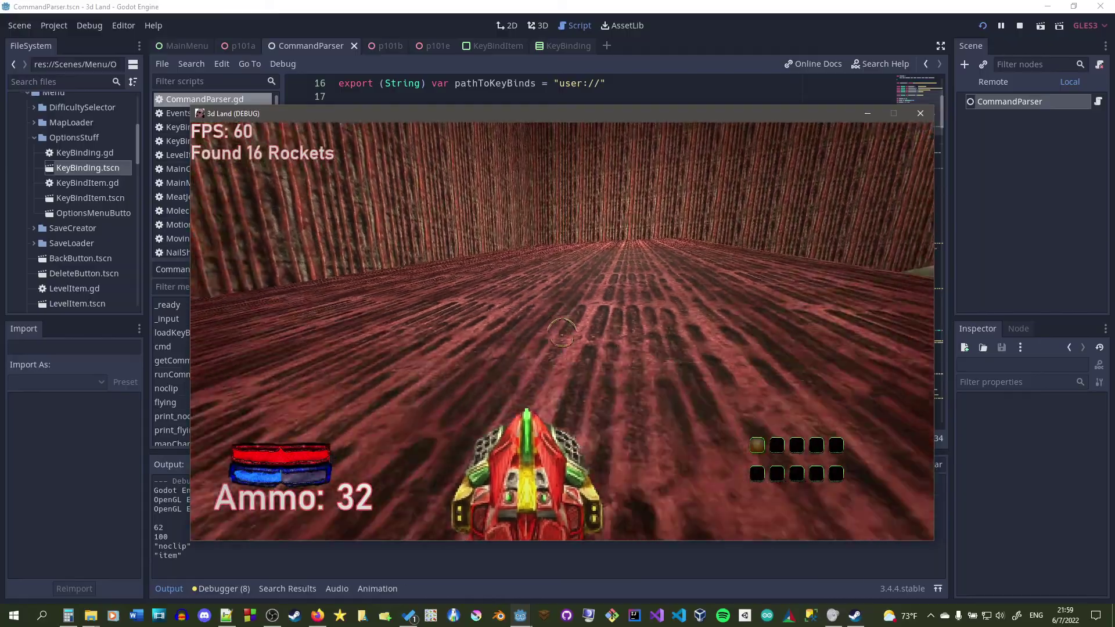
pyautogui.press('p')
pyautogui.press('p')
pyautogui.press('p')
pyautogui.press('p')
pyautogui.press('p')
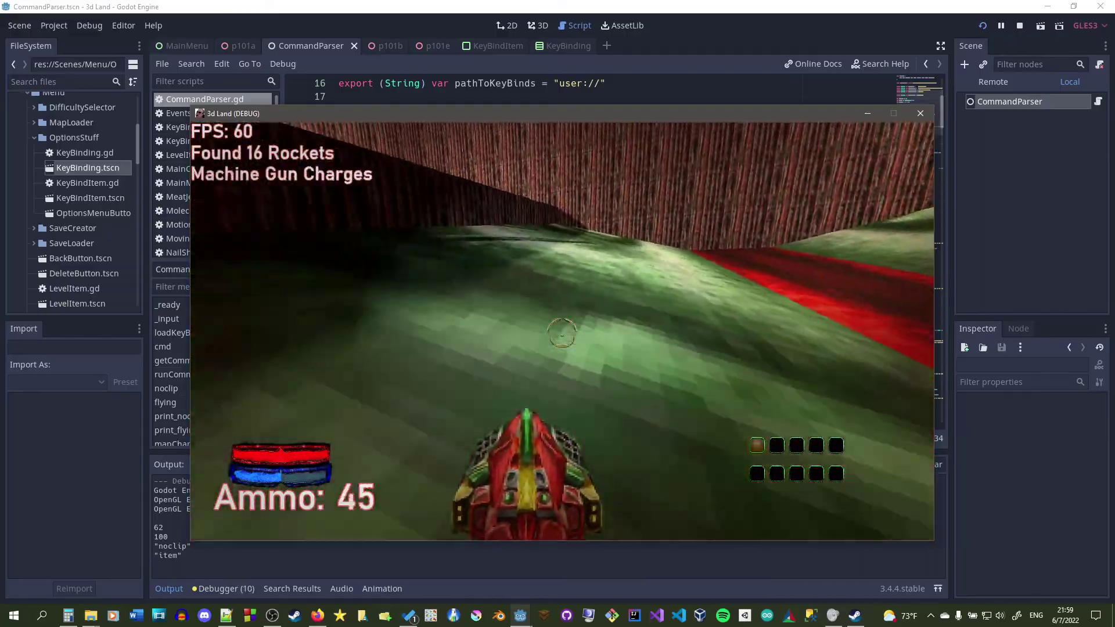
# Step: Move through the room among the spawned ammo packs and over to the blue save pyramid
pyautogui.press('w')
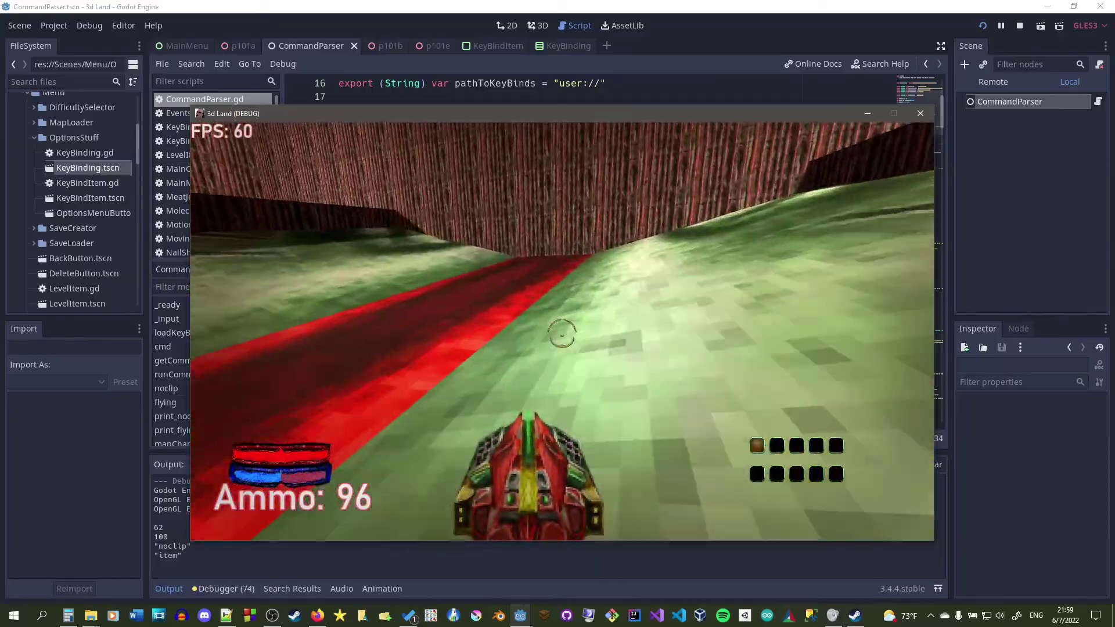
pyautogui.press('w')
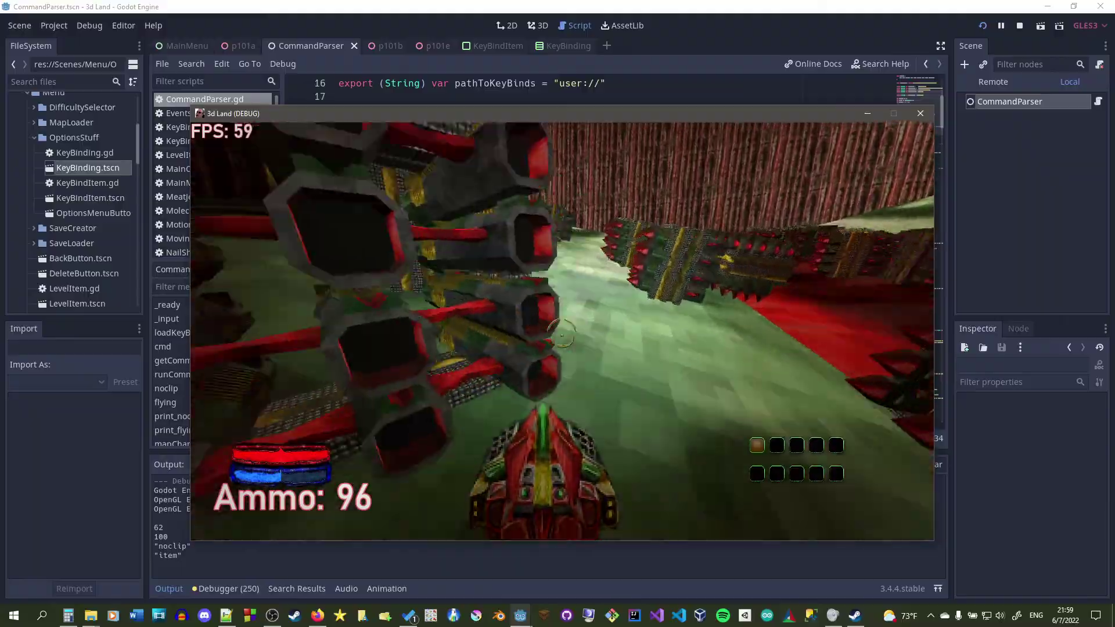
pyautogui.press('d')
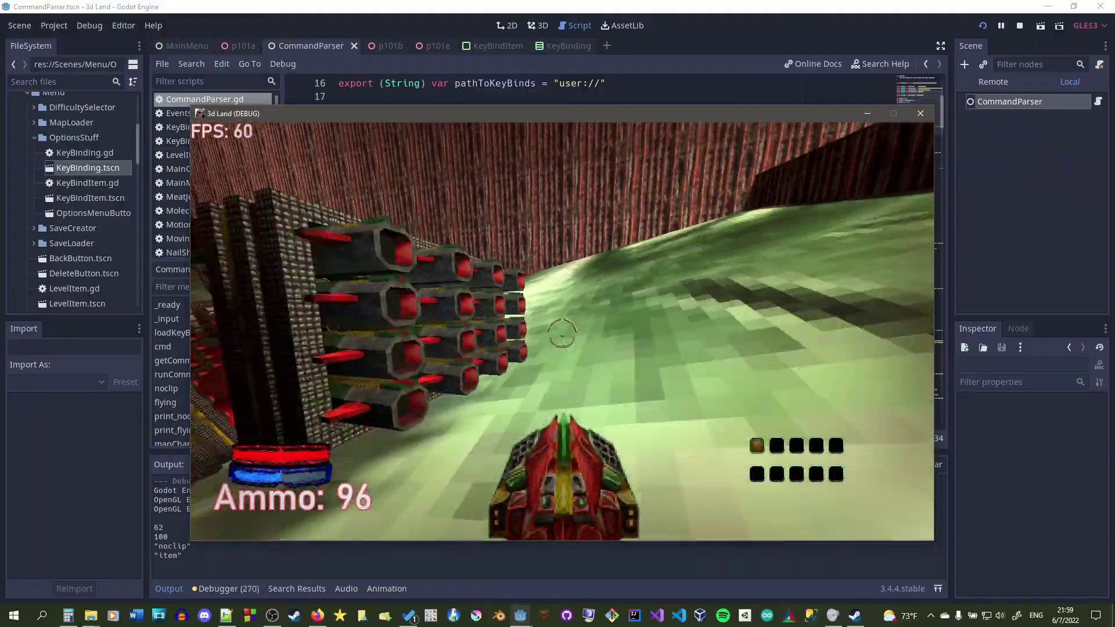
pyautogui.press('w')
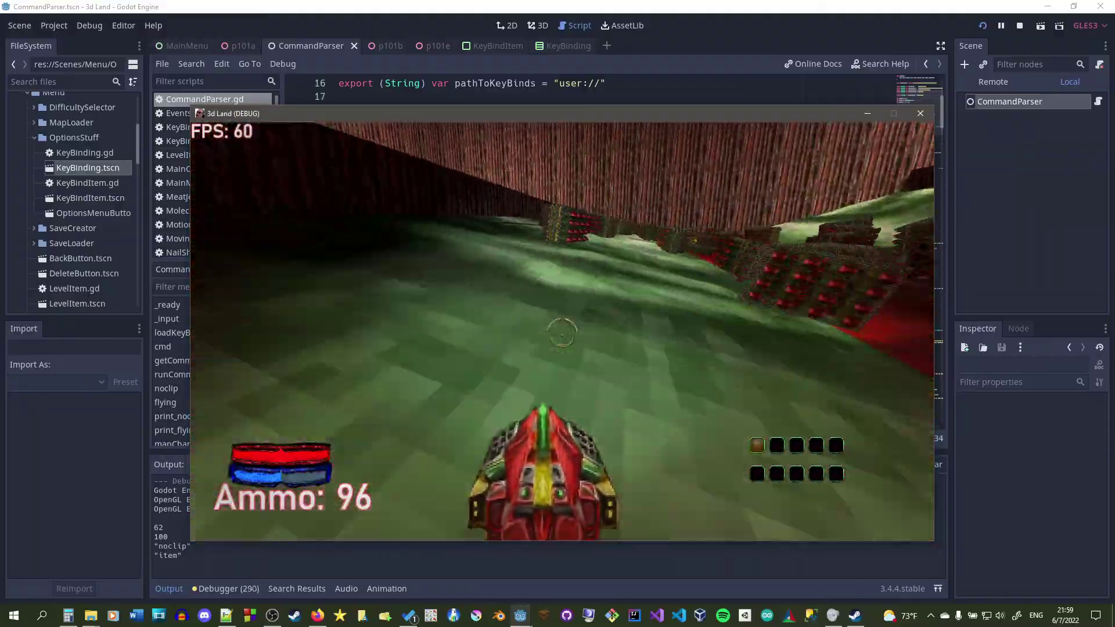
pyautogui.press('w')
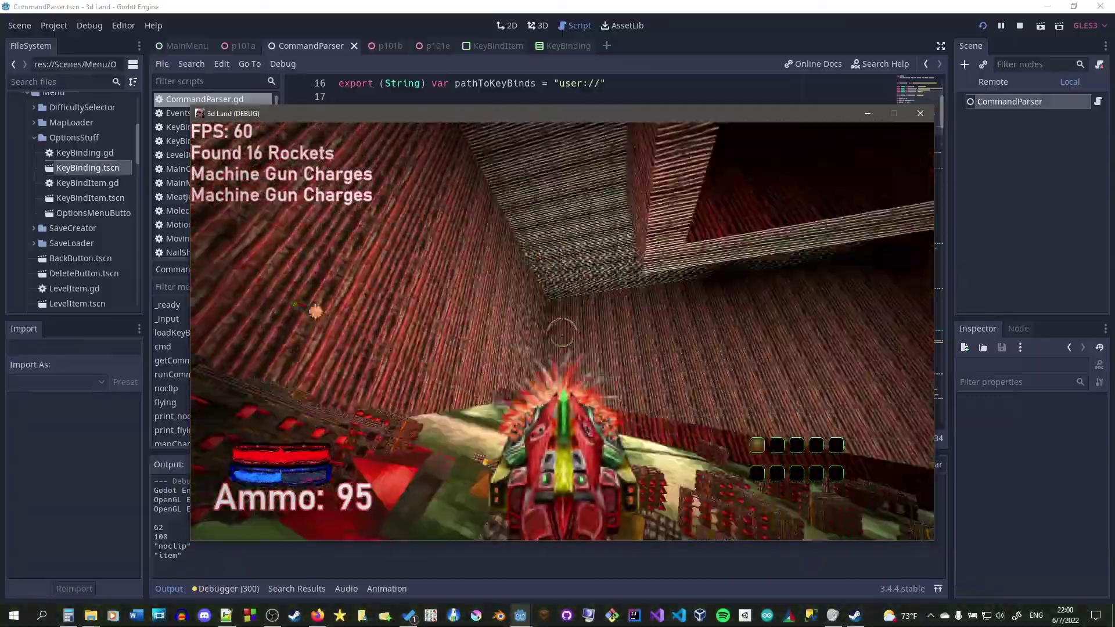
pyautogui.press('w')
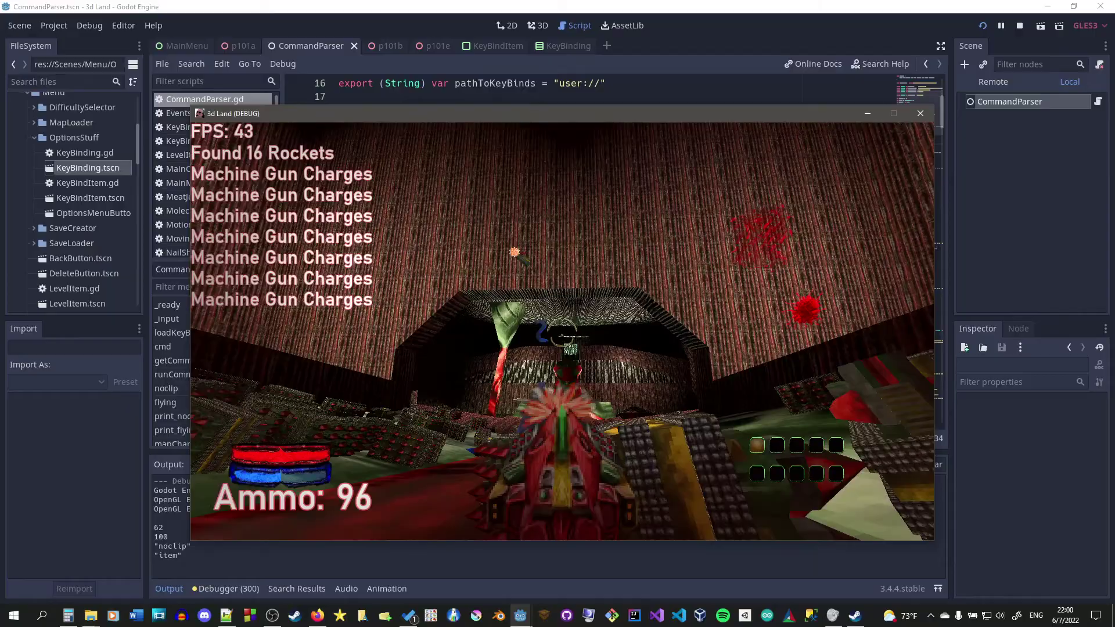
pyautogui.press('w')
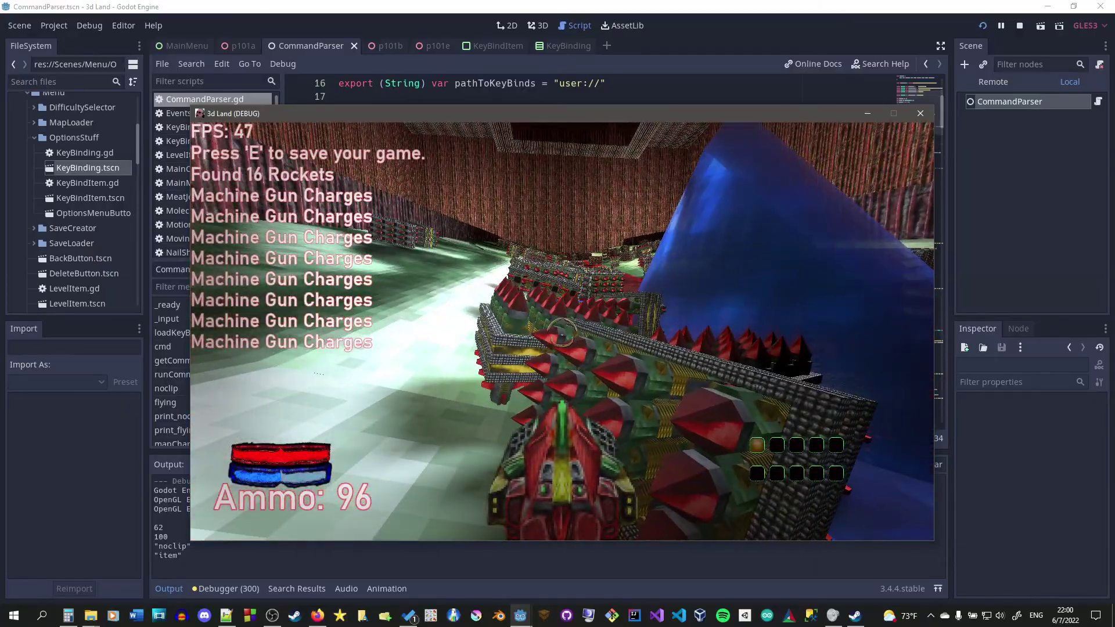
pyautogui.press('w')
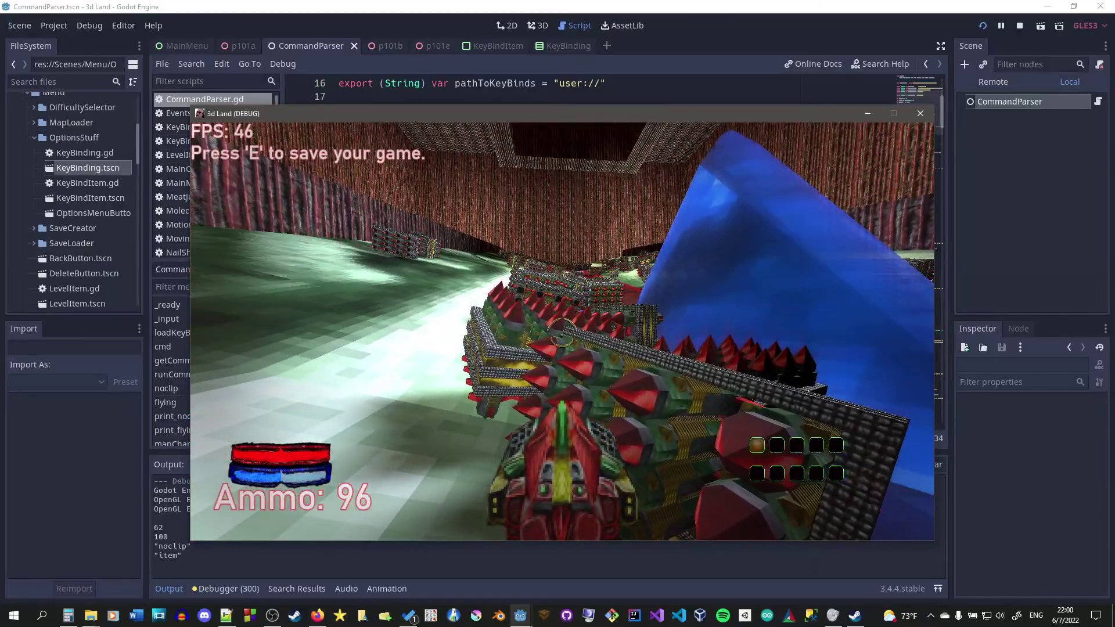
pyautogui.press('w')
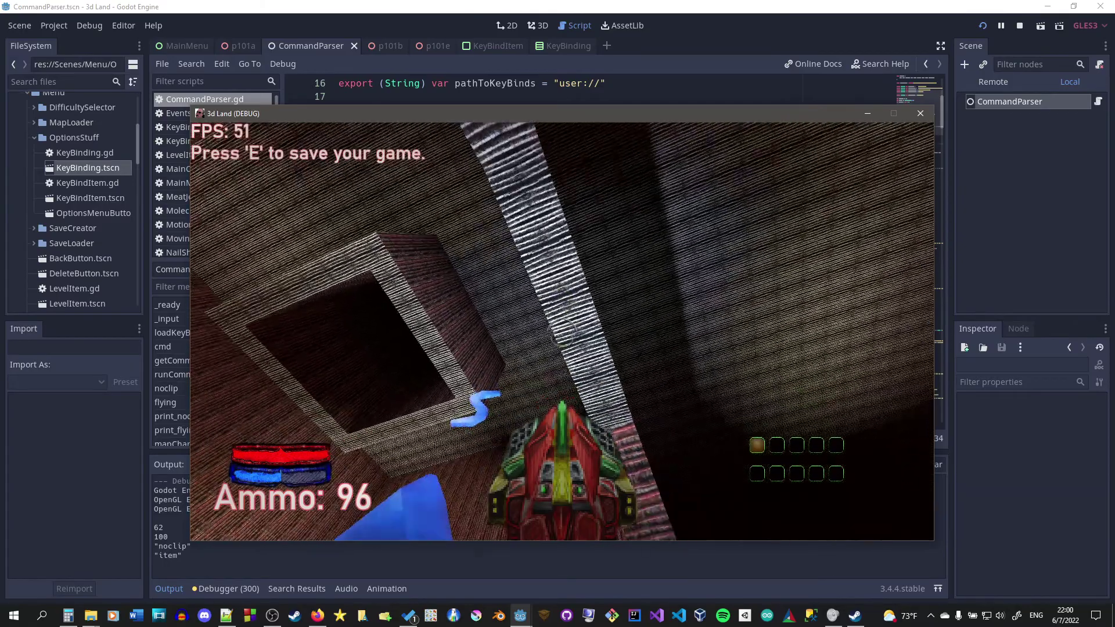
pyautogui.press('a')
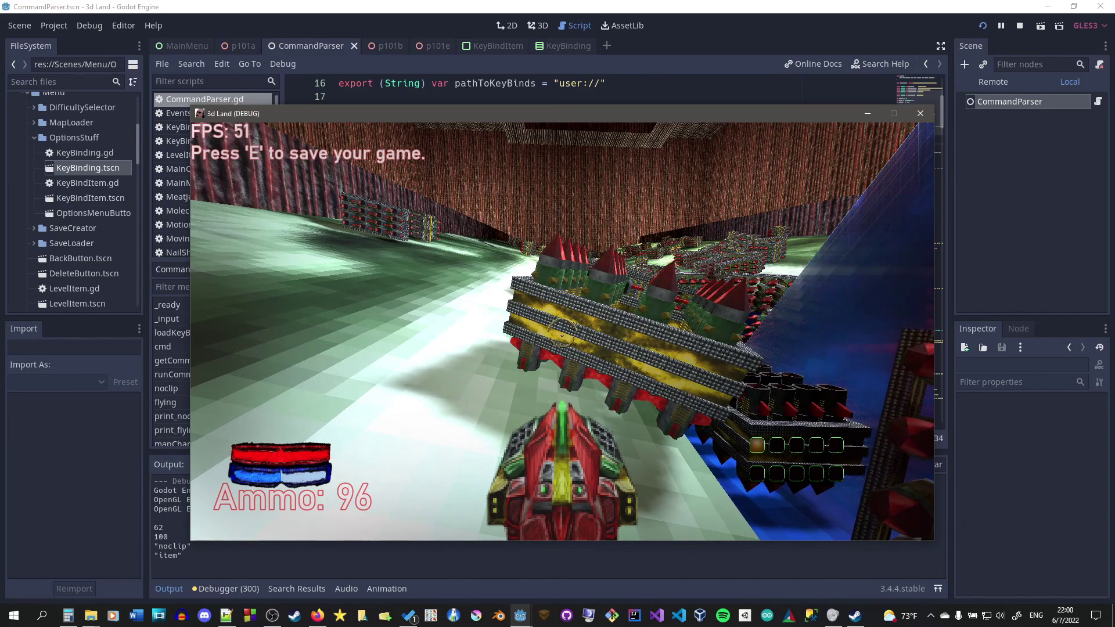
# Step: Pause and quit the game, and switch to OBS
pyautogui.press('Escape')
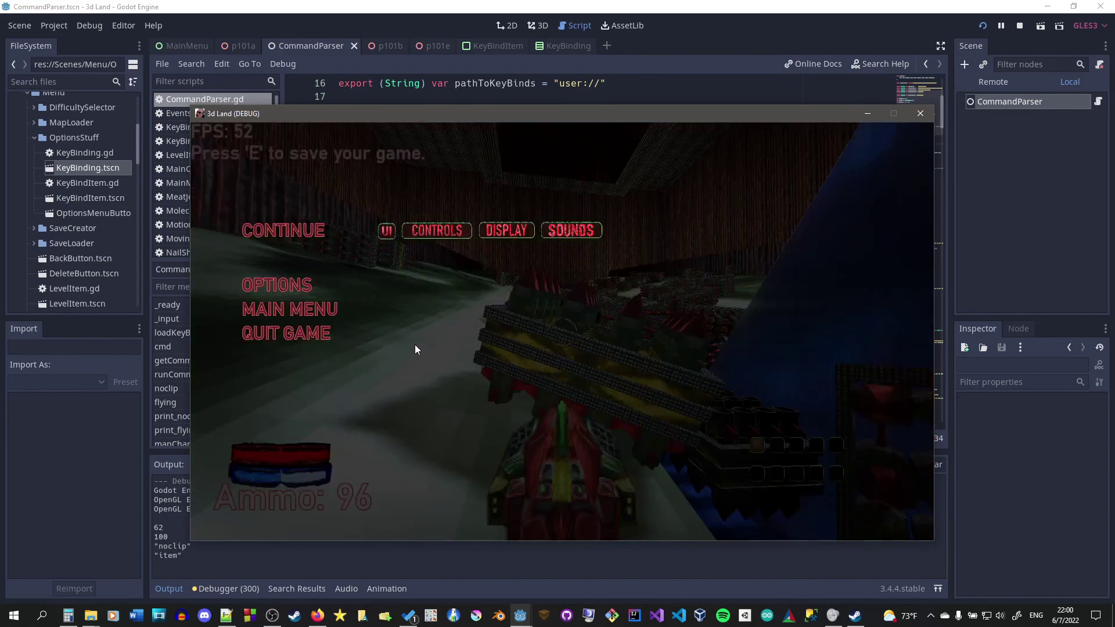
pyautogui.click(327, 347)
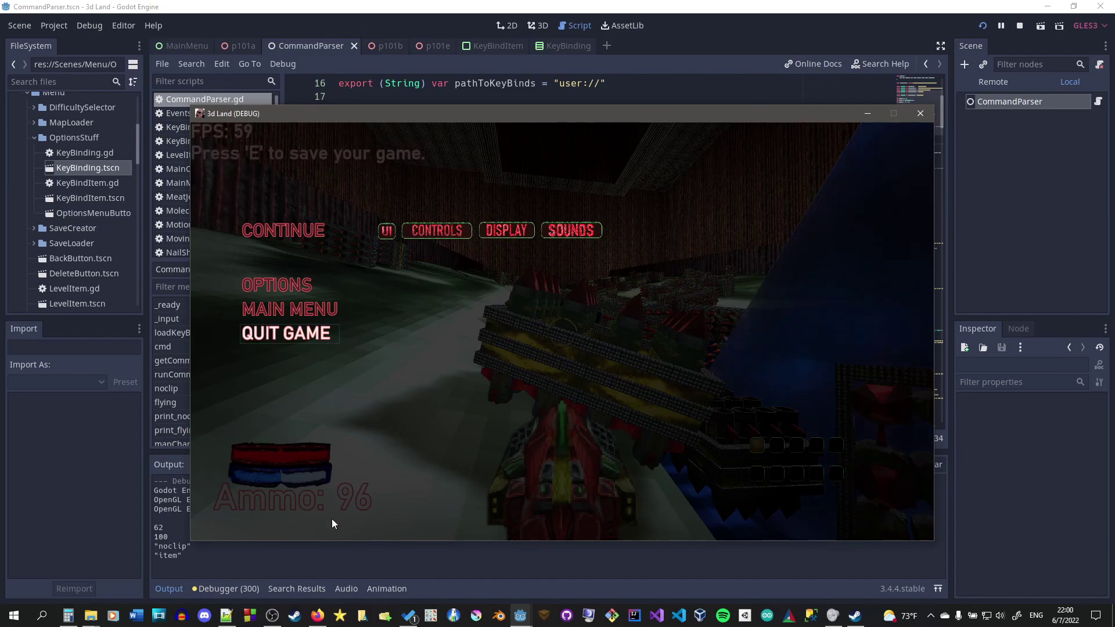
pyautogui.click(272, 616)
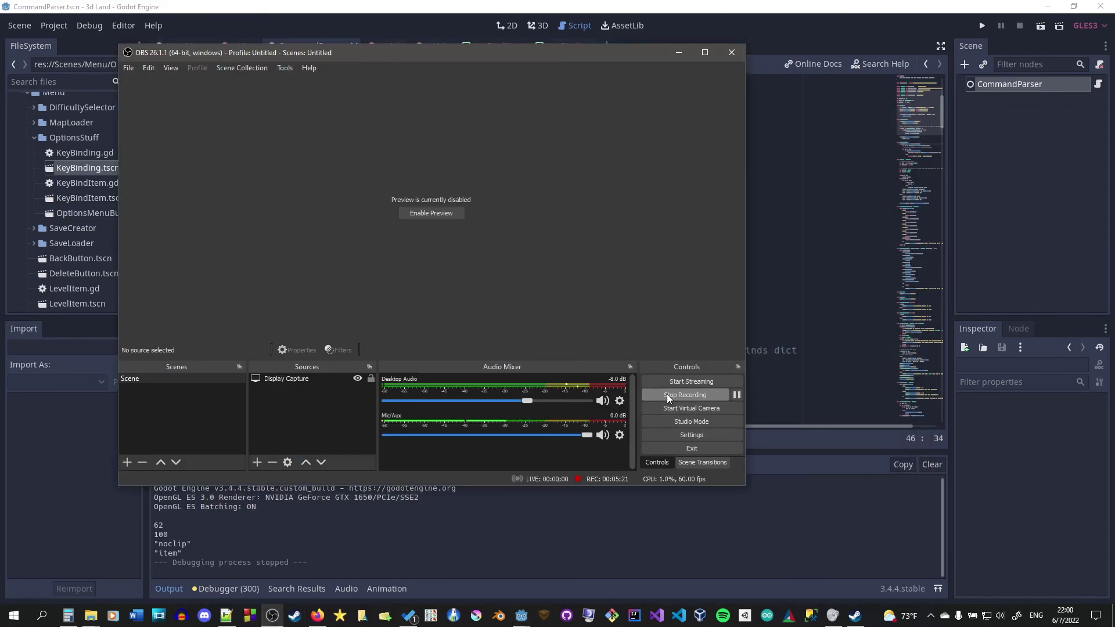